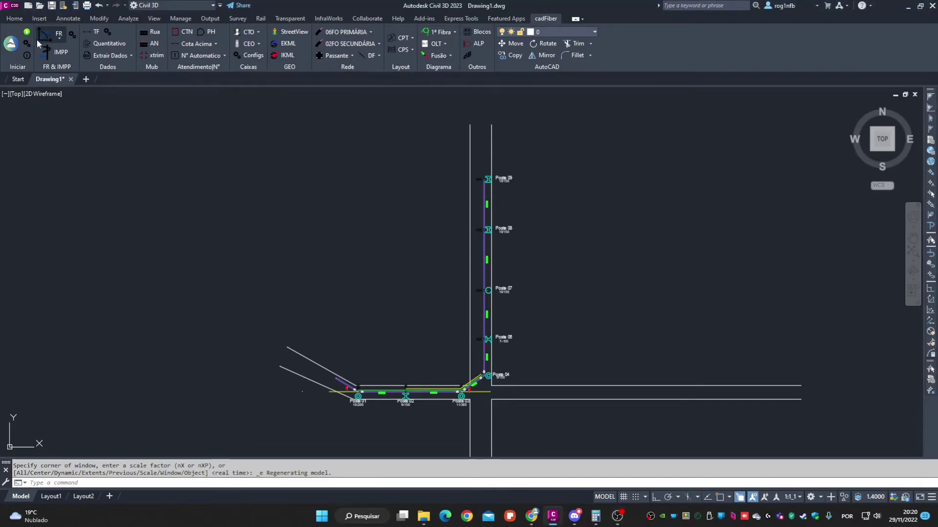
- Open the FR calculation settings and choose PADRÃO as the calculation type
left_click(57, 39)
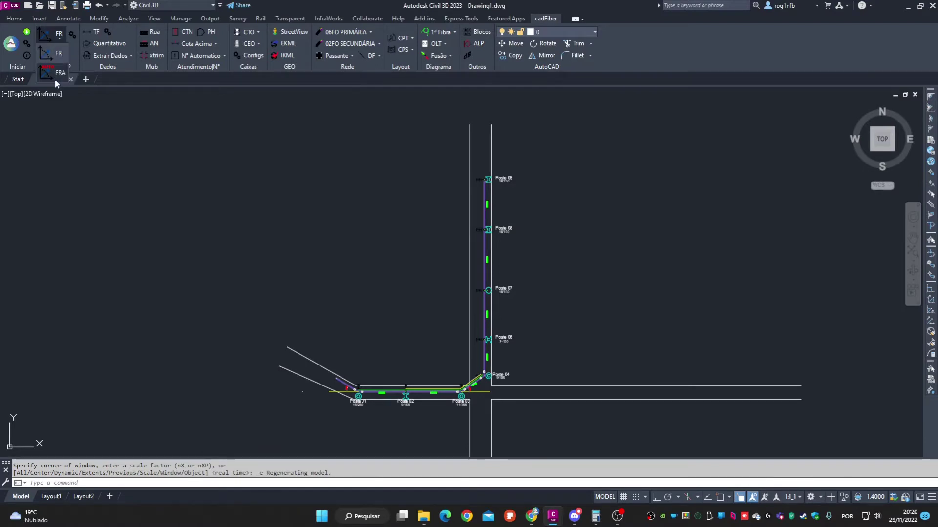
left_click(72, 34)
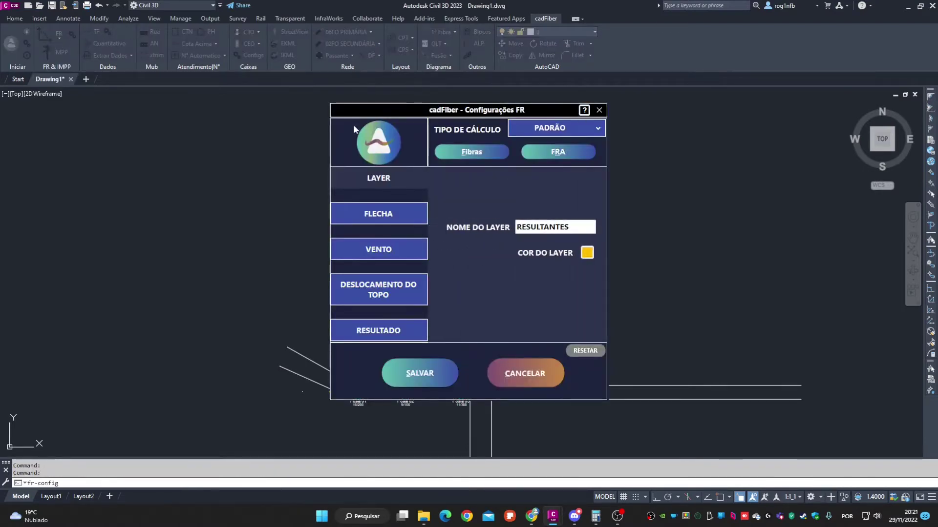
left_click(564, 131)
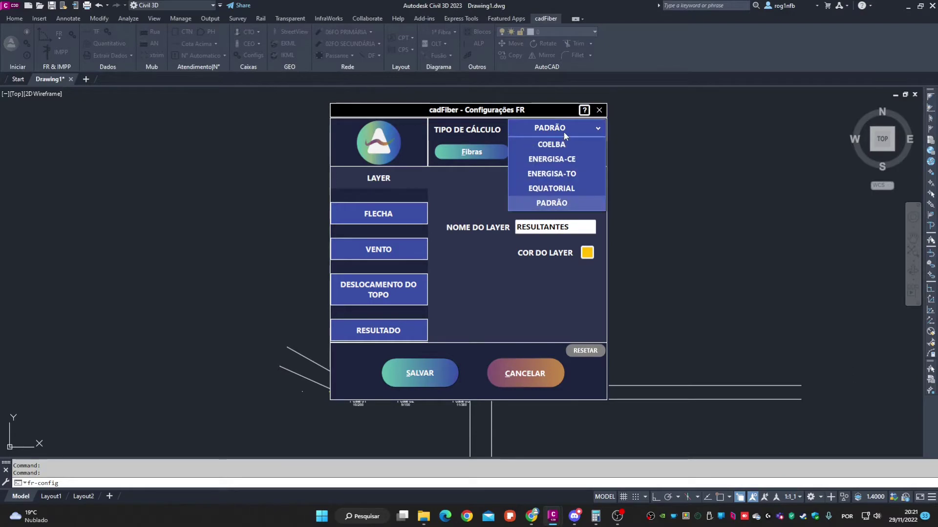
left_click(577, 203)
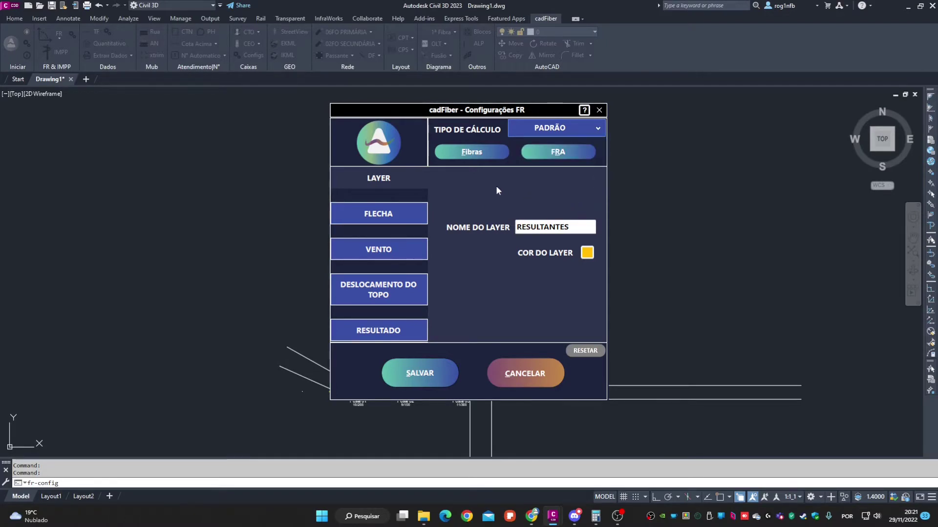
- Open the fibre cable list and review the weight and thickness entries of the listed cables
left_click(470, 156)
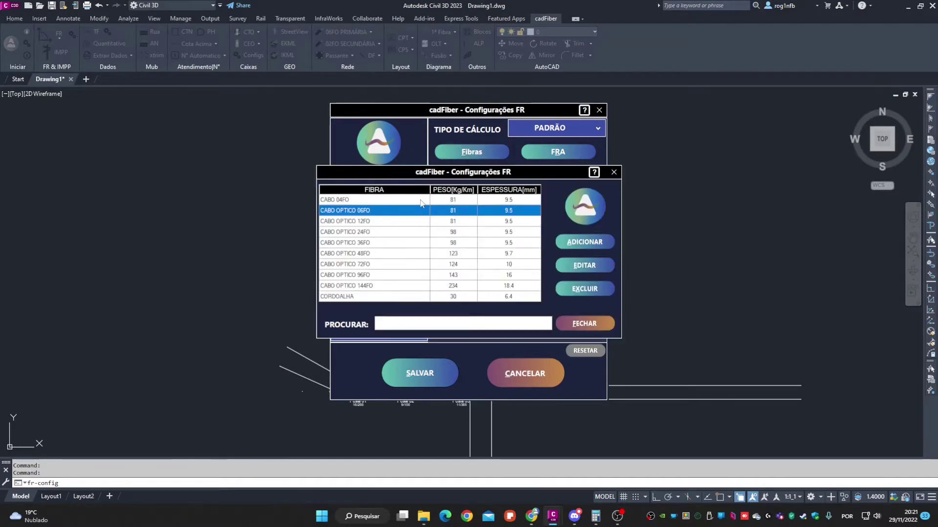
left_click_drag(390, 260, 380, 286)
left_click(380, 201)
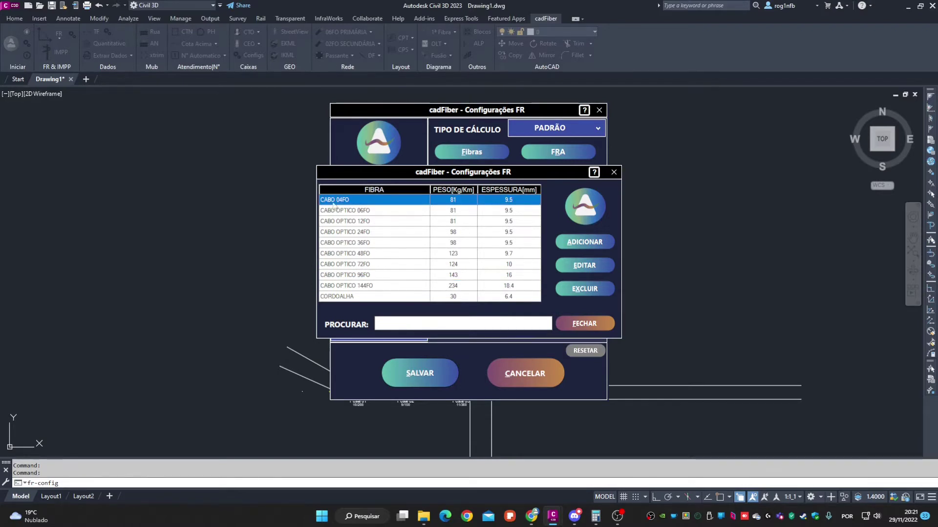
left_click(364, 276)
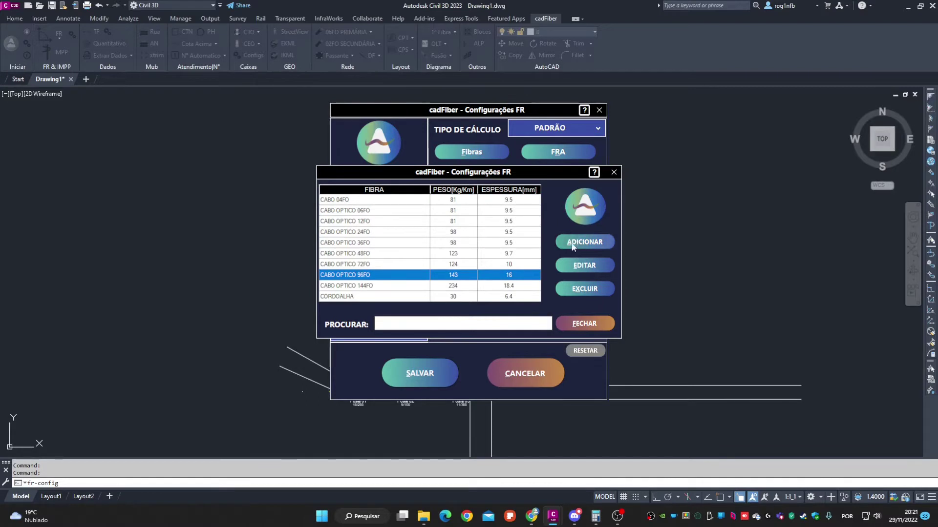
left_click(364, 232)
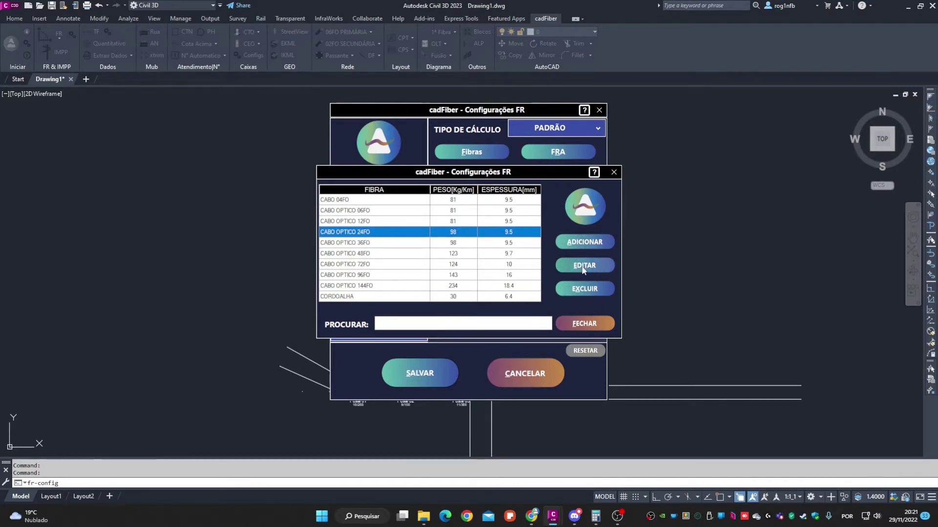
- Rename the fibre entry CABO 04FO as CABO ÓPTICO 04FO and save it
left_click(354, 202)
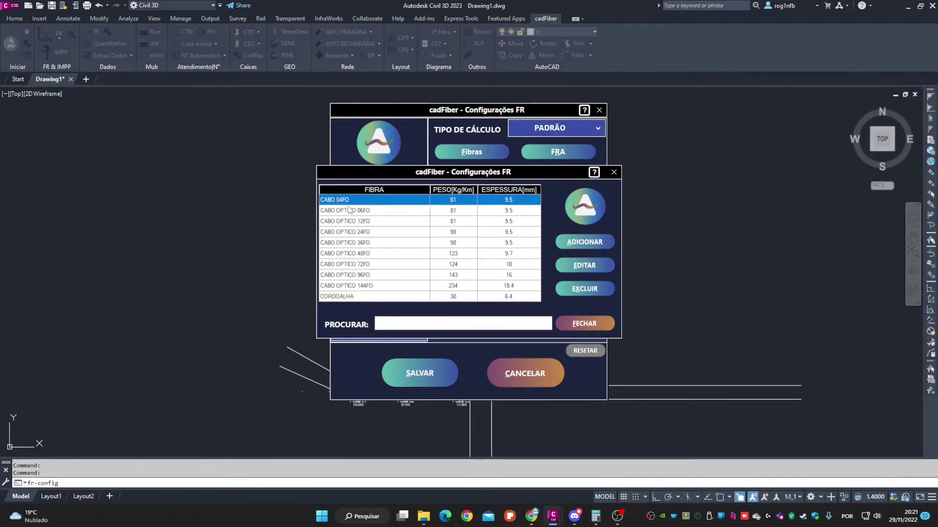
left_click(585, 265)
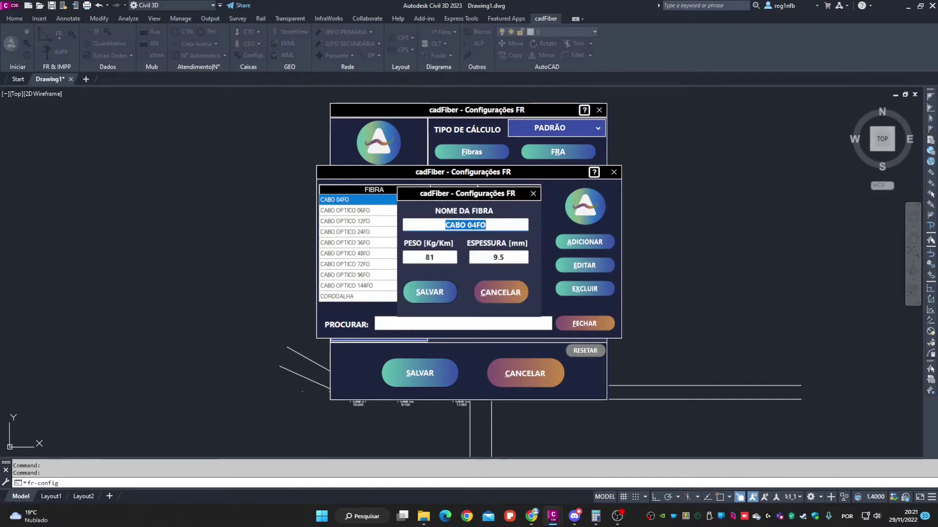
left_click(468, 224)
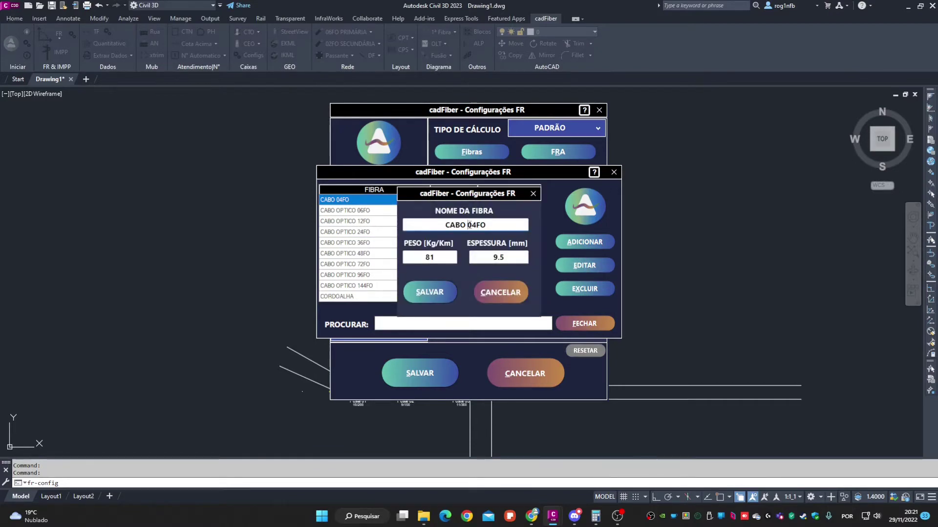
type("ÓPTICO")
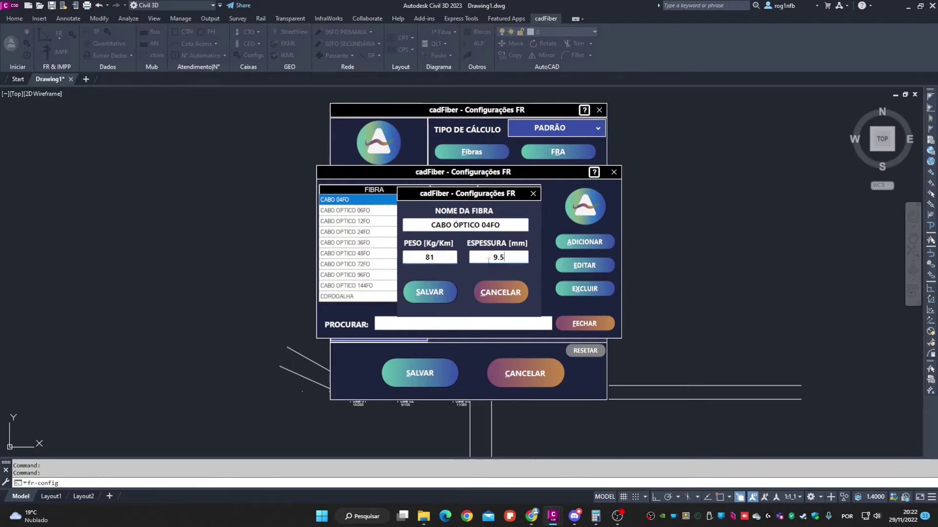
left_click(430, 292)
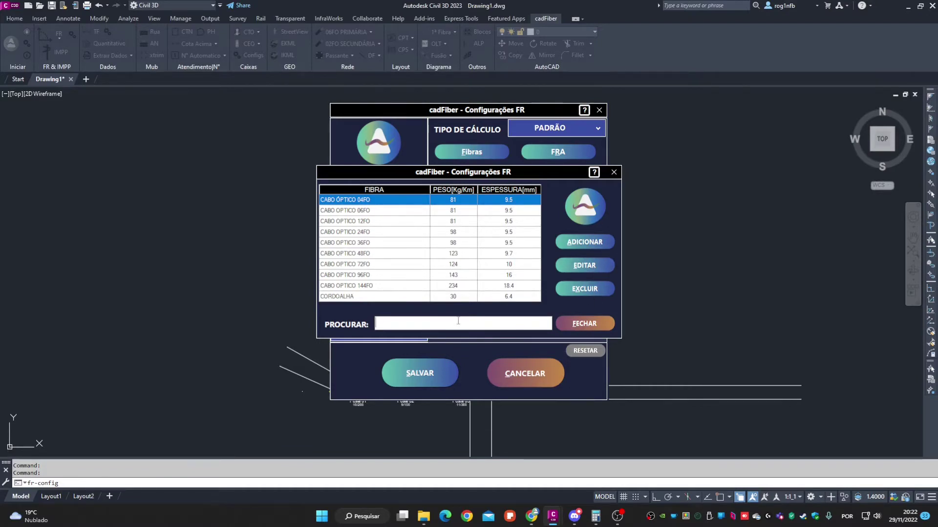
- Search the fibre list for CORD, and close the list and the FR settings without saving the latter
type("CORD")
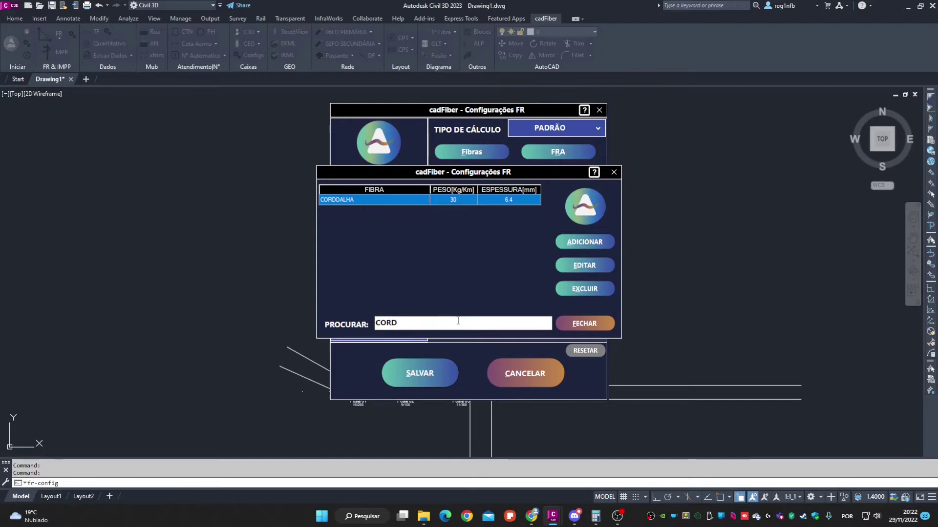
left_click(580, 326)
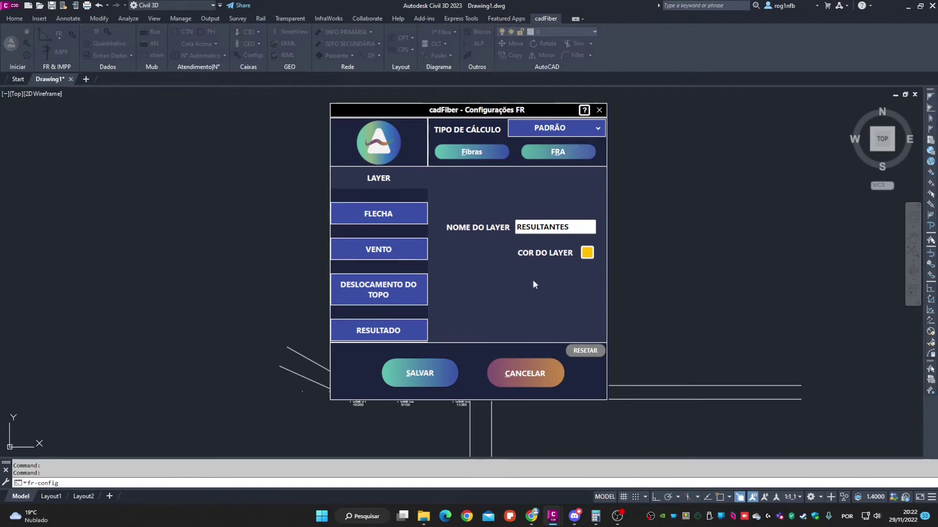
left_click(519, 377)
- Examine the pole layout in the drawing, including the spans, cable deviation angles and pole labels from Poste 01 upward
scroll(331, 415, "up", 6)
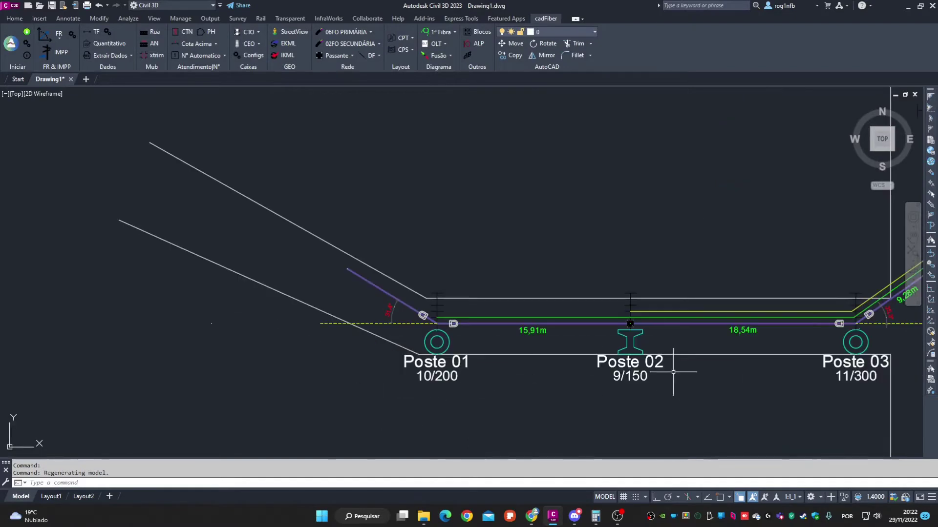
middle_click_drag(673, 373, 481, 413)
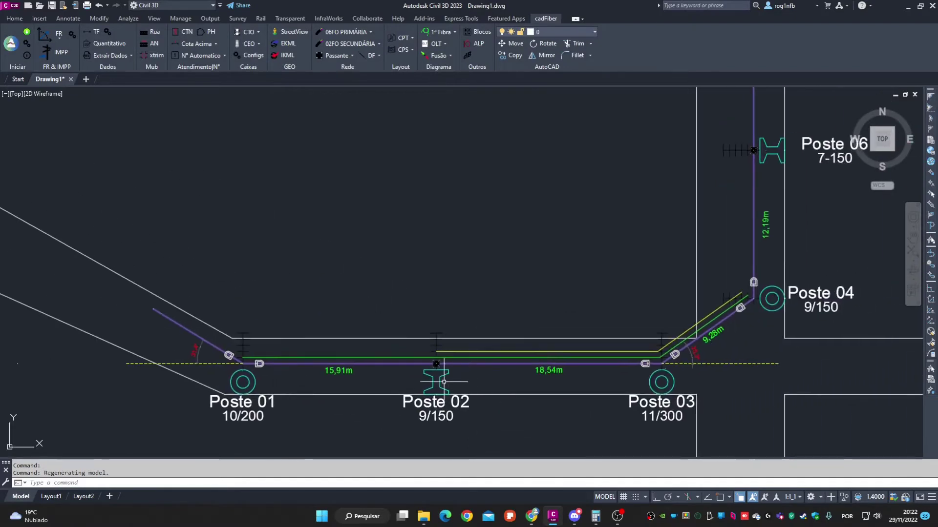
left_click(304, 369)
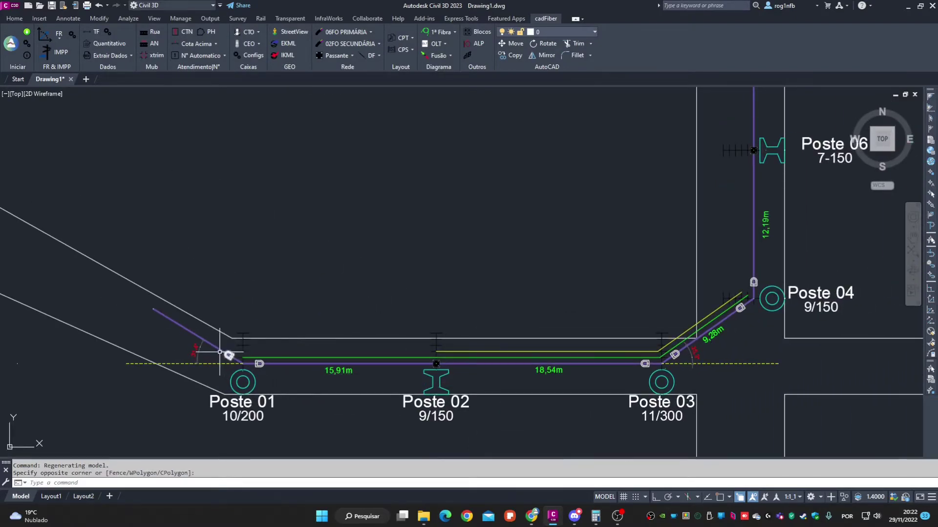
scroll(218, 351, "up", 2)
scroll(340, 370, "down", 4)
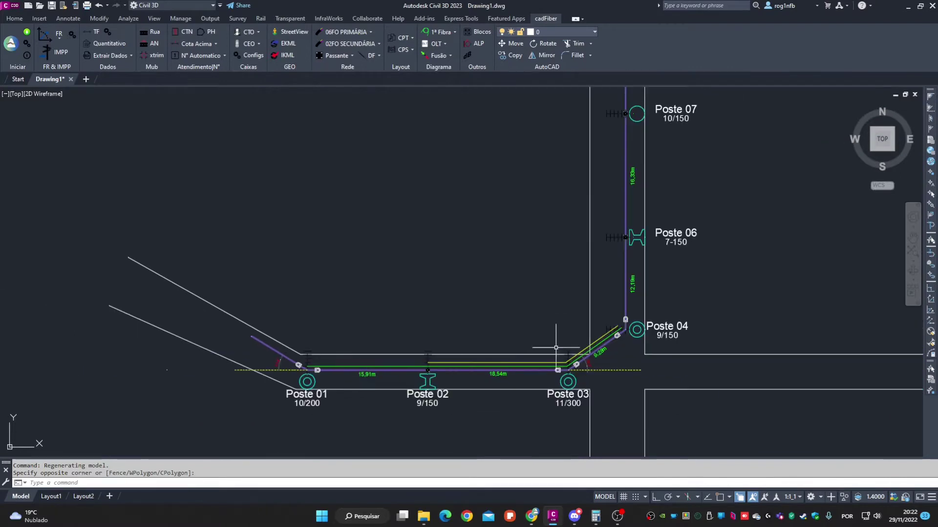
middle_click_drag(599, 180, 514, 431)
mouse_move(540, 93)
middle_mouse_down()
mouse_move(476, 282)
mouse_move(510, 274)
mouse_move(586, 184)
middle_mouse_up()
scroll(476, 268, "up", 4)
scroll(469, 266, "down", 6)
scroll(586, 184, "down", 2)
middle_click_drag(532, 381, 553, 308)
scroll(552, 308, "up", 8)
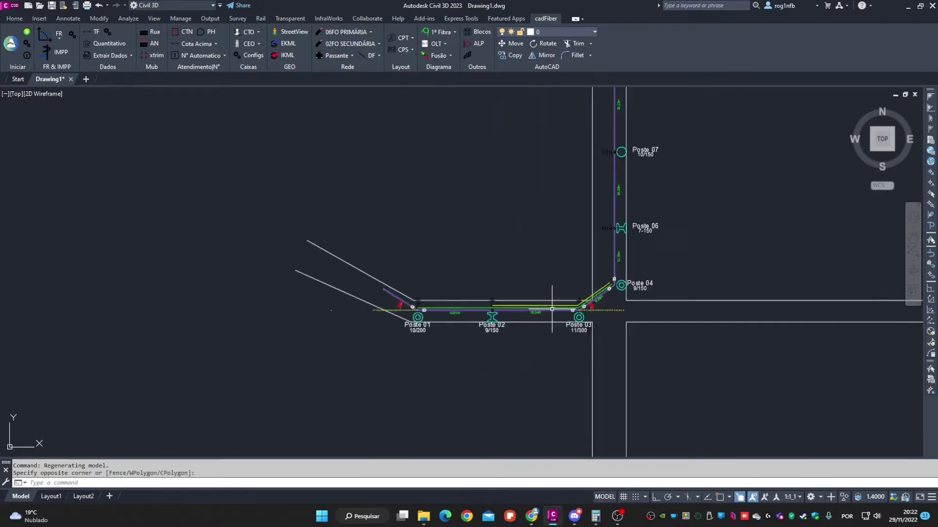
scroll(571, 308, "down", 2)
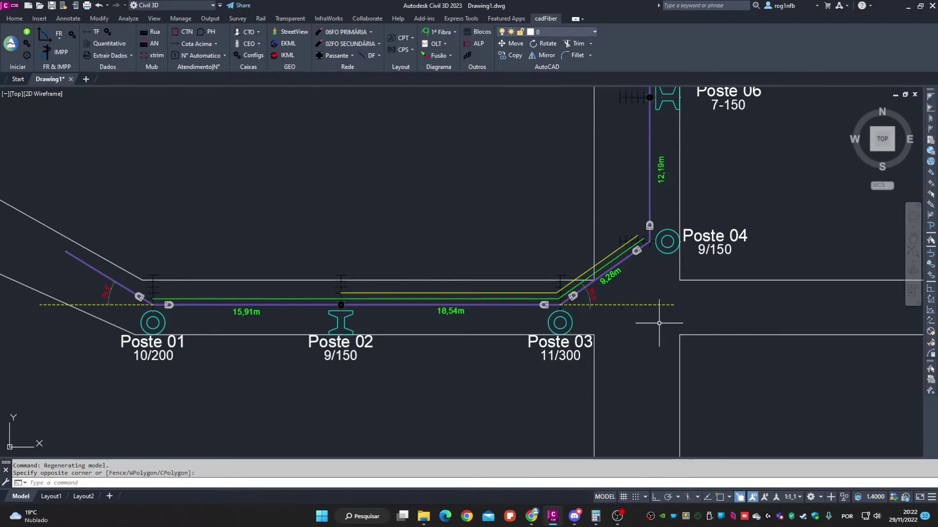
middle_click_drag(517, 283, 627, 266)
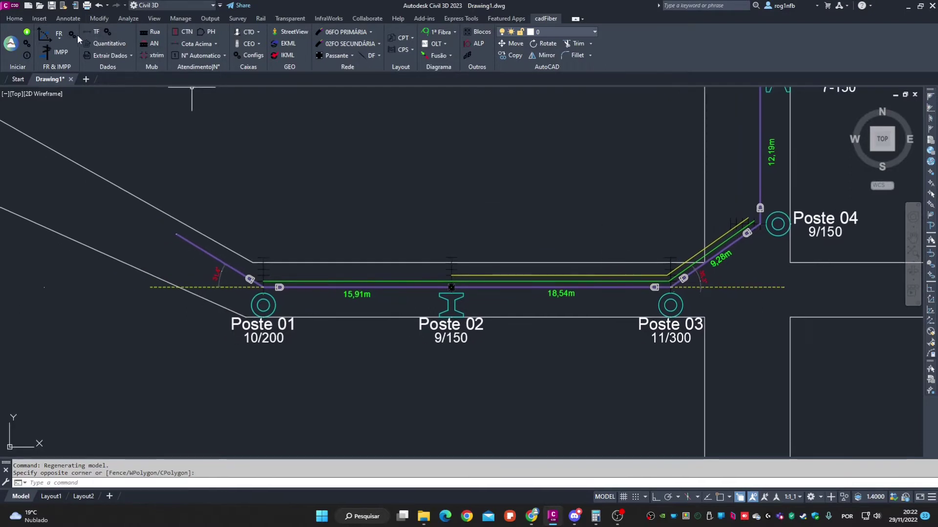
- Open the FRA settings and review the block name, default height, height attribute and delimiter fields
left_click(568, 153)
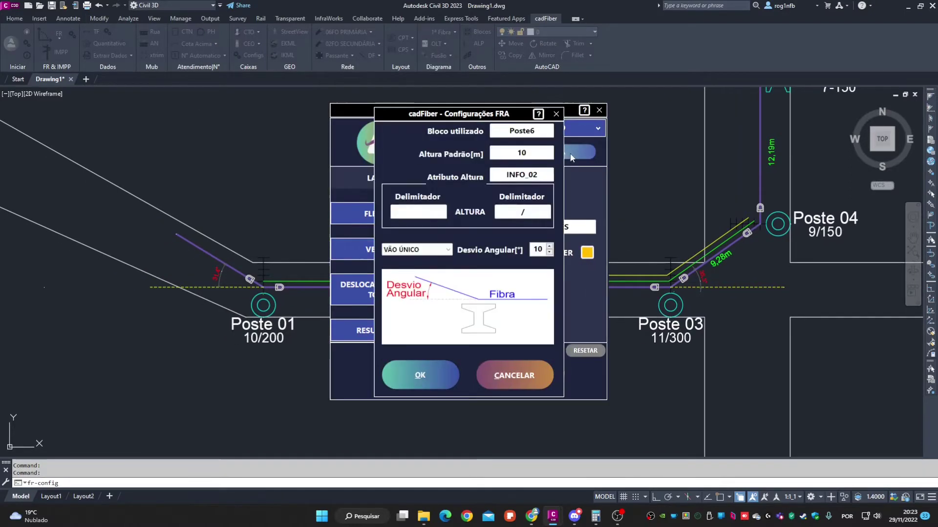
left_click_drag(537, 131, 498, 130)
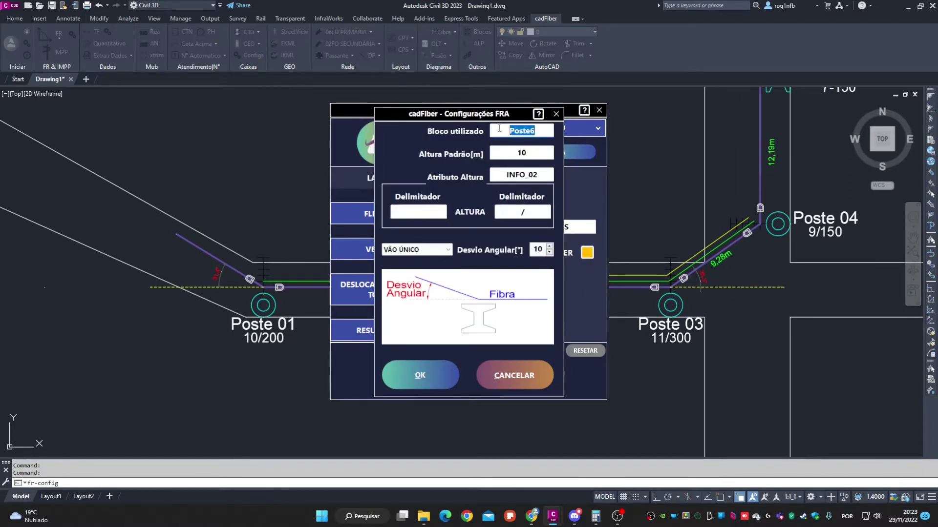
left_click(534, 155)
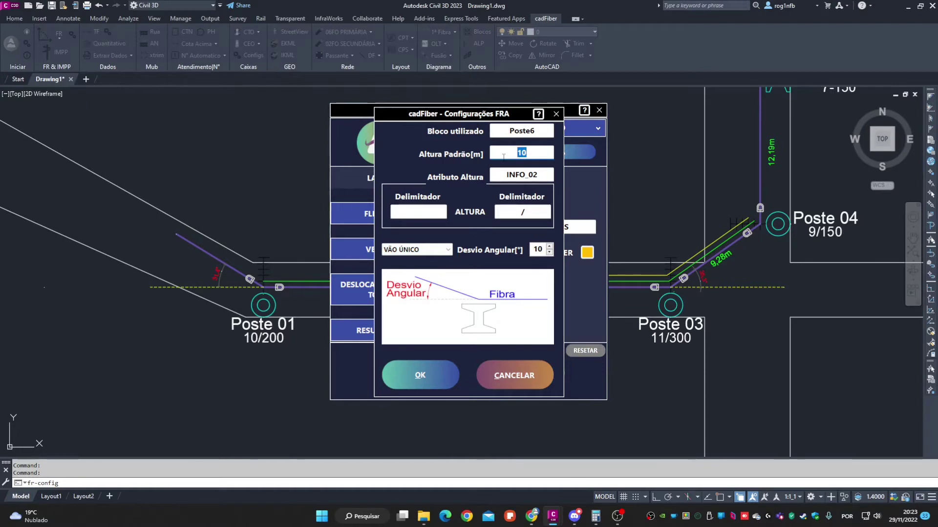
left_click(540, 178)
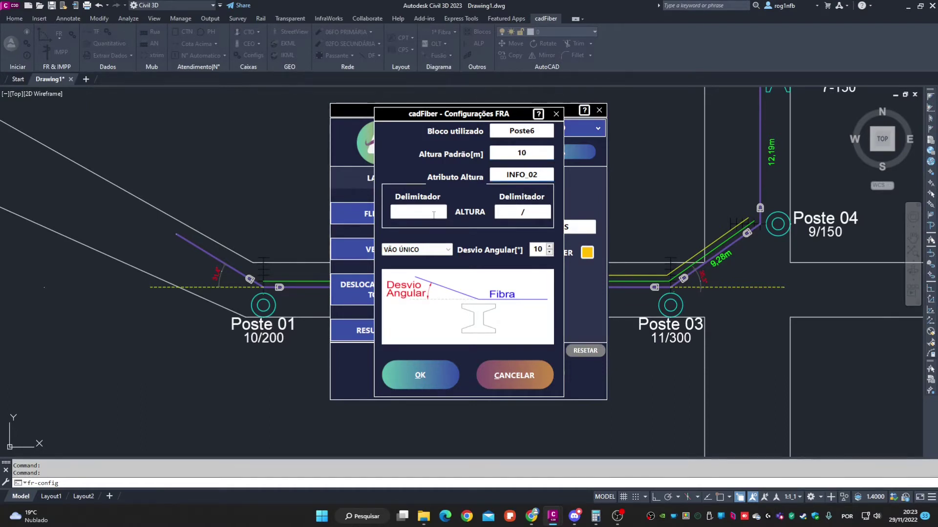
left_click(434, 215)
- Check the span type options, keeping VÃO ÚNICO, and close the FRA and FR settings without saving
left_click(433, 249)
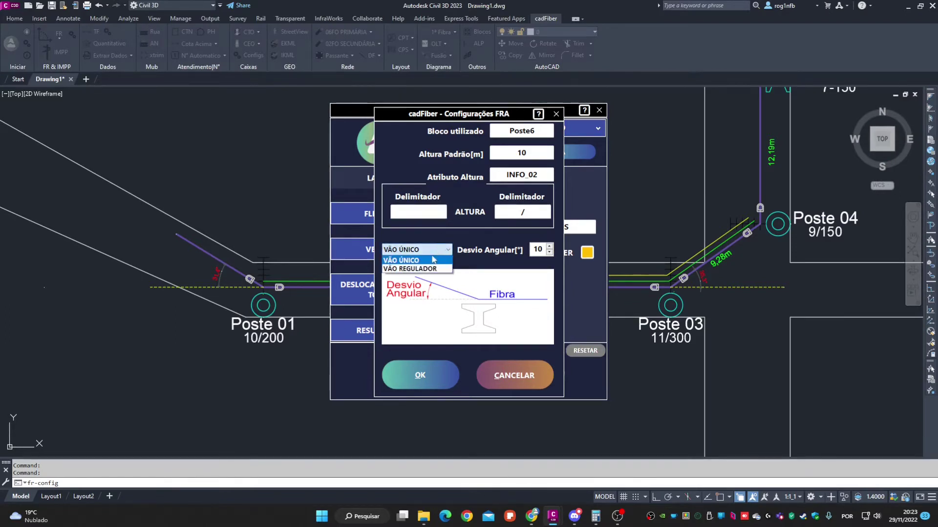
left_click(433, 260)
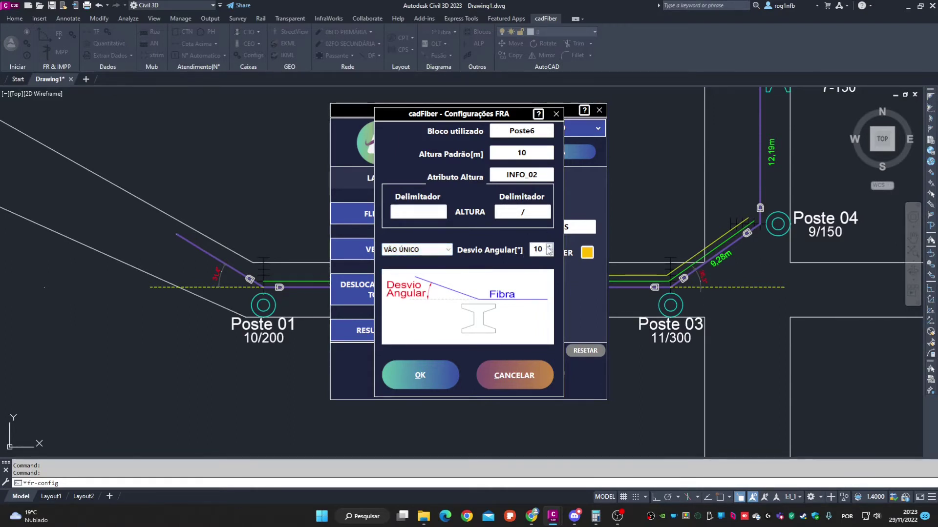
left_click(527, 376)
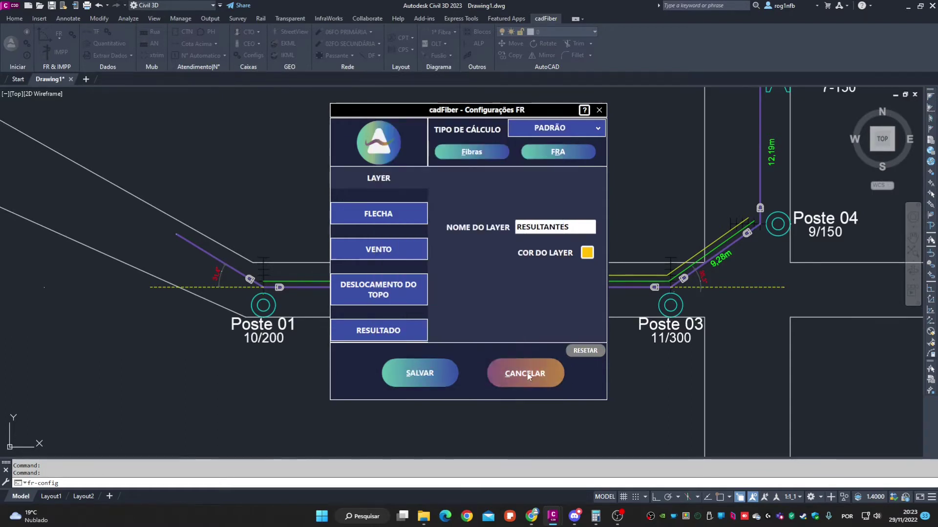
left_click(526, 374)
- Open the properties of the Poste 01 block in a floating palette and examine its block name and INFO attributes
scroll(251, 301, "up", 2)
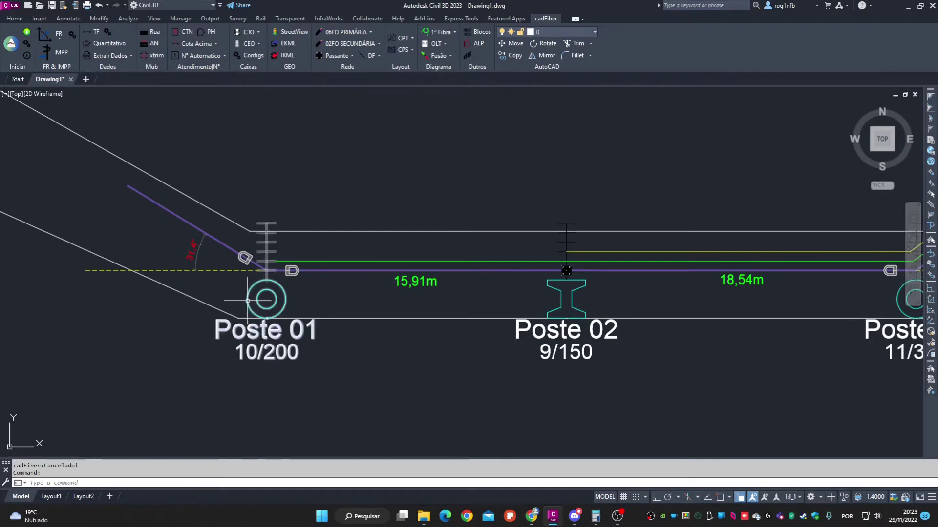
left_click(248, 301)
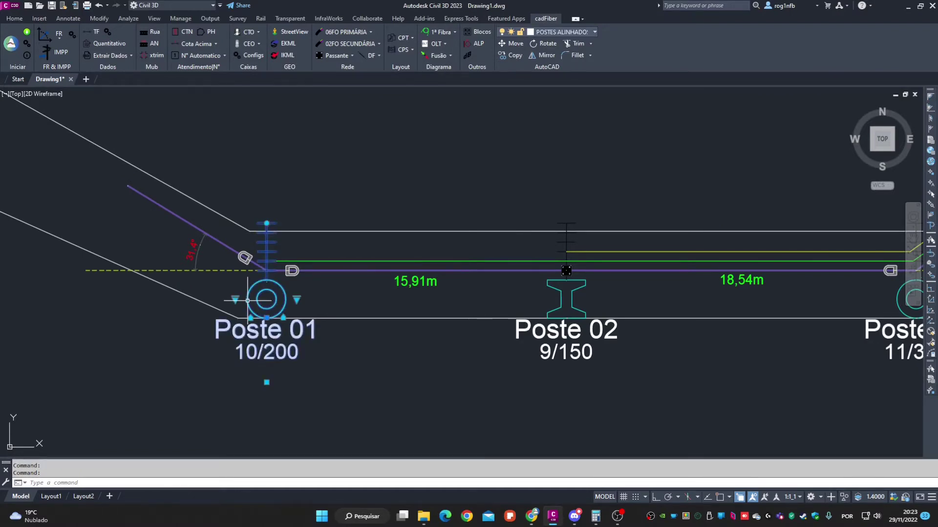
right_click(248, 300)
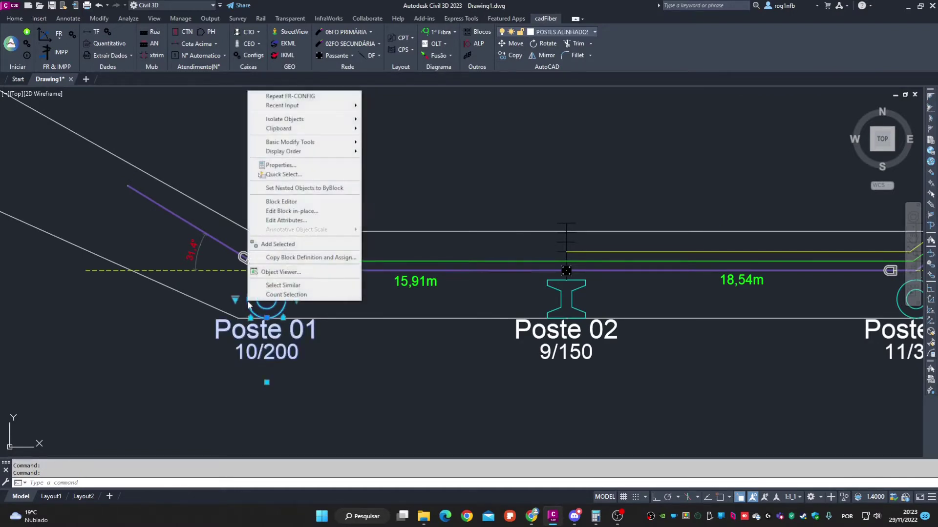
left_click(288, 165)
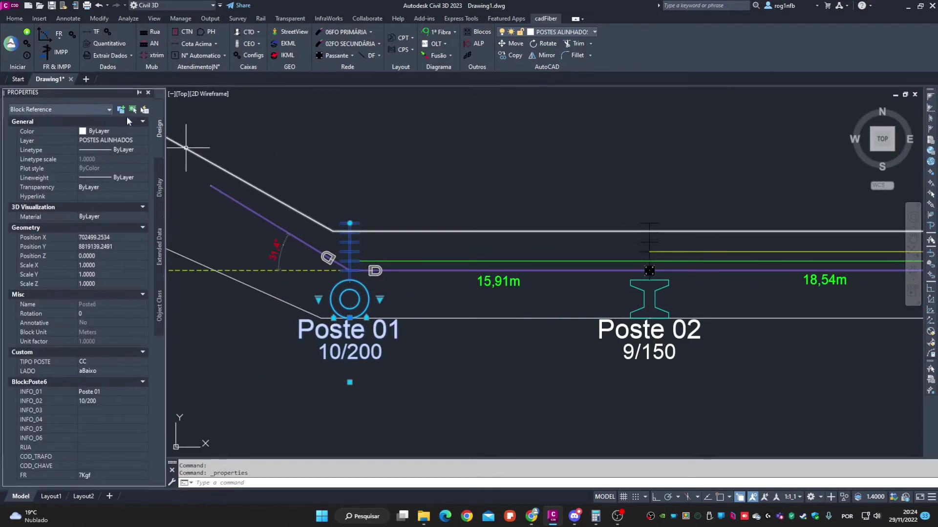
left_click_drag(68, 93, 330, 153)
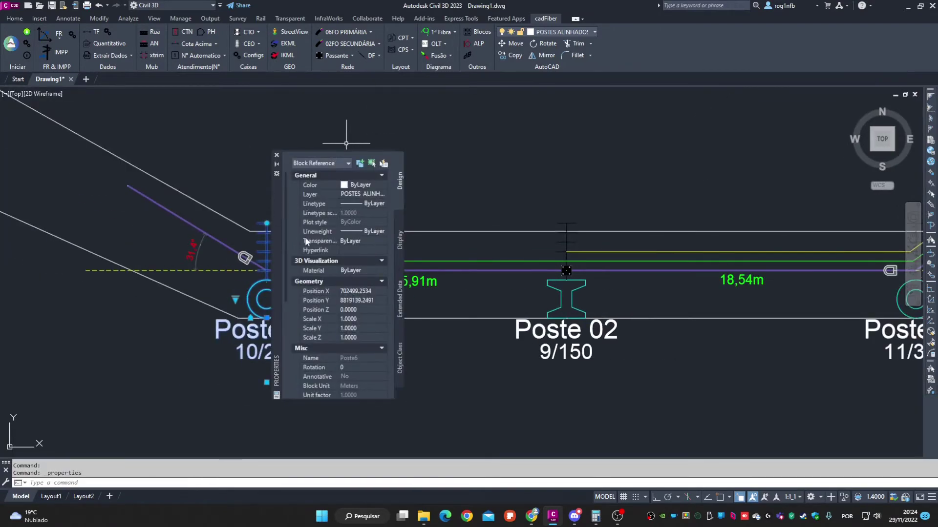
scroll(305, 242, "down", 5)
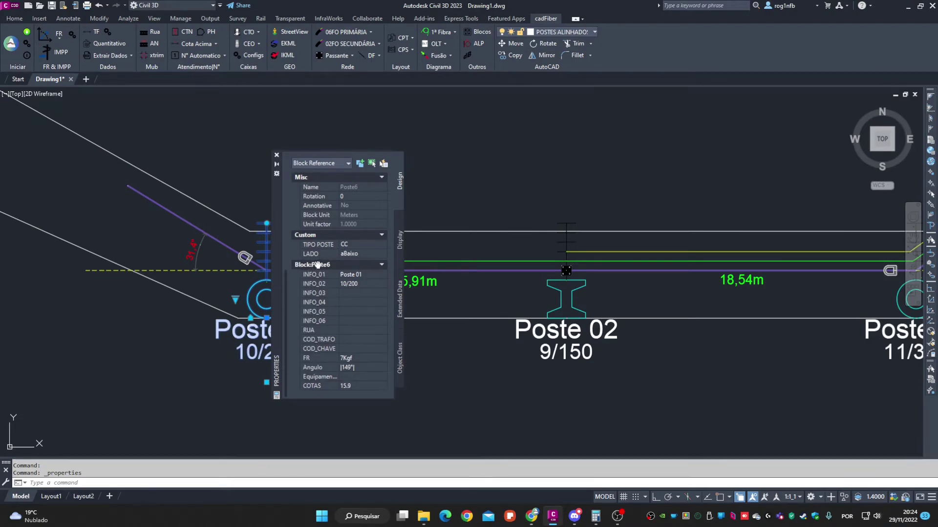
- Check the INFO_02 height attribute of the Poste 01 block and close its properties palette
left_click(358, 285)
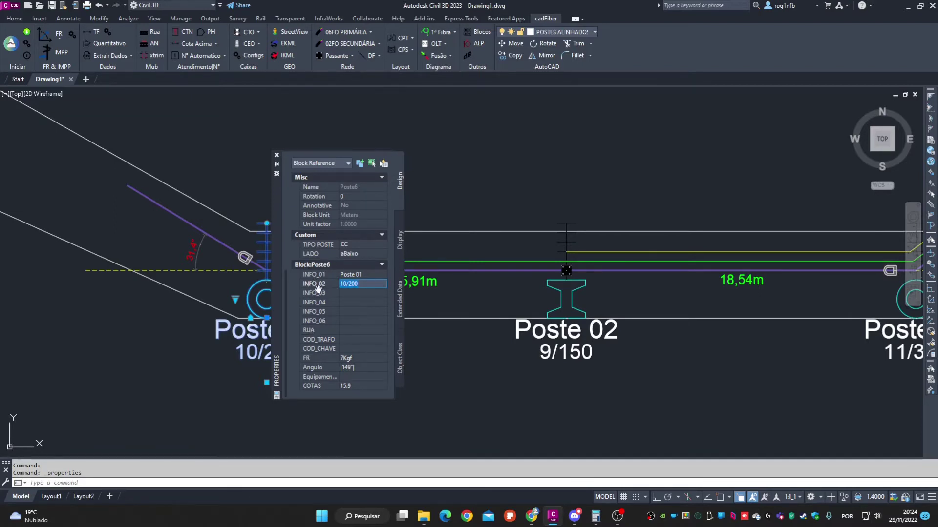
left_click(361, 284)
left_click(276, 155)
- Highlight Poste 06 to examine its height label separator, compare it with the poles up to Poste 09, and clear the selection
scroll(251, 196, "down", 3)
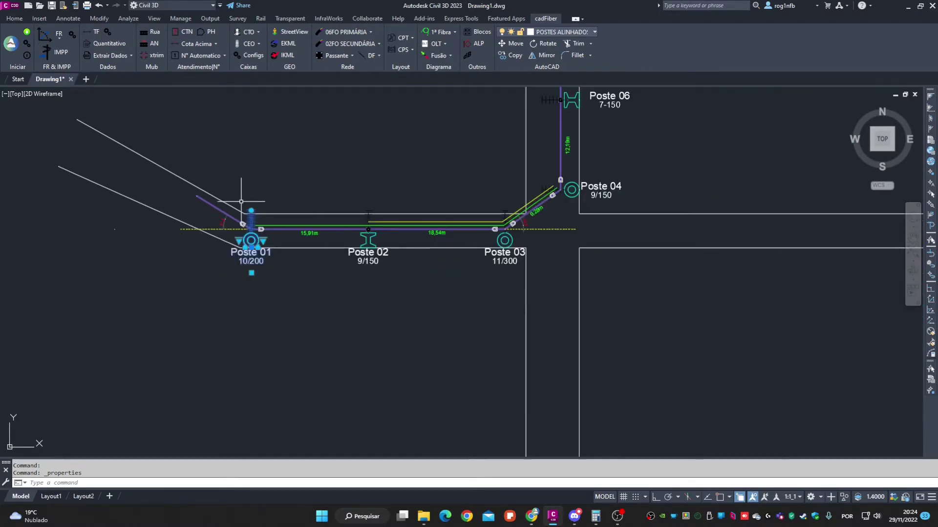
mouse_move(442, 207)
middle_mouse_down()
mouse_move(449, 221)
mouse_move(440, 241)
mouse_move(343, 337)
middle_mouse_up()
scroll(535, 210, "up", 4)
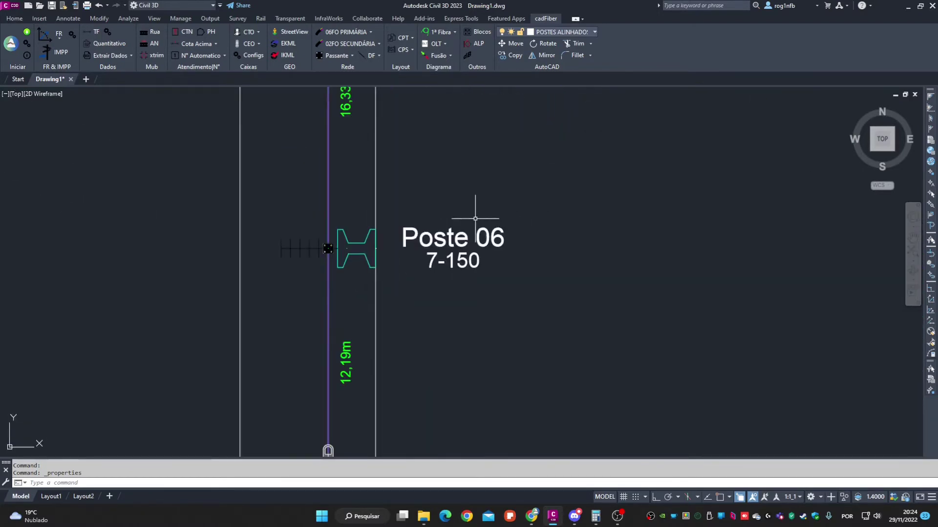
left_click(453, 237)
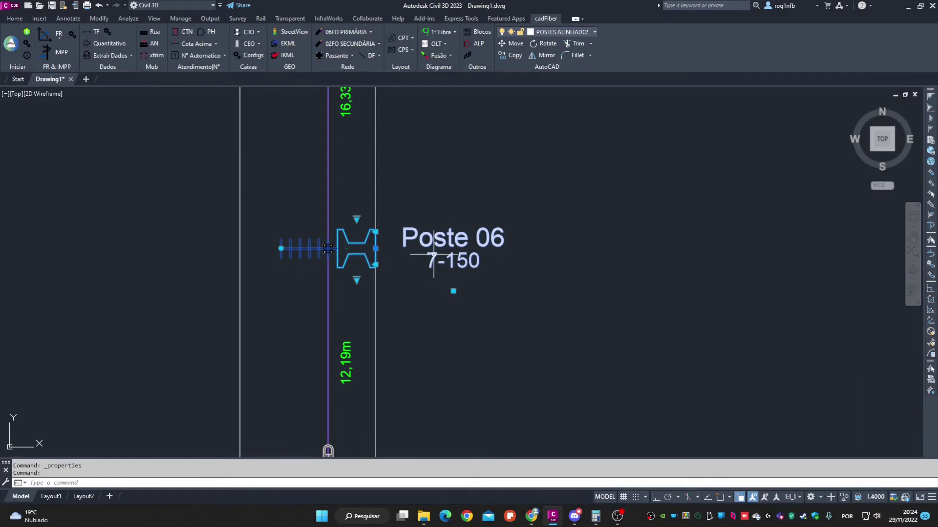
scroll(442, 253, "down", 2)
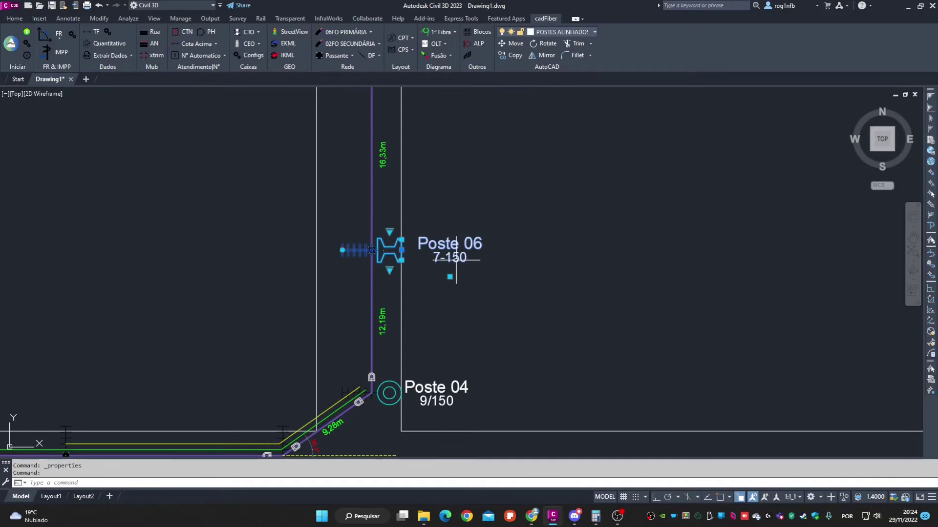
mouse_move(471, 255)
middle_mouse_down()
mouse_move(562, 234)
mouse_move(541, 292)
middle_mouse_up()
scroll(561, 233, "down", 4)
middle_click_drag(536, 147, 511, 239)
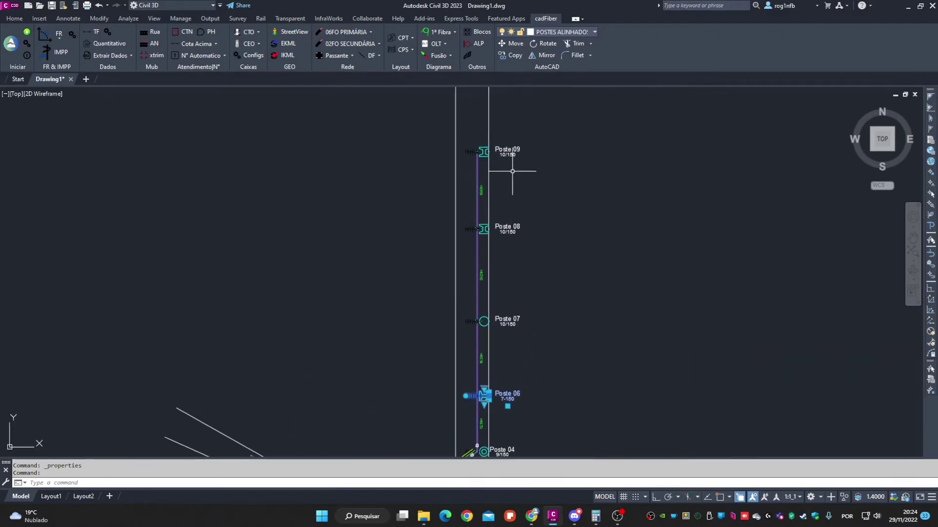
middle_click_drag(510, 171, 502, 270)
middle_click_drag(485, 337, 510, 216)
mouse_move(489, 364)
middle_mouse_down()
mouse_move(511, 273)
mouse_move(573, 234)
middle_mouse_up()
scroll(554, 294, "up", 2)
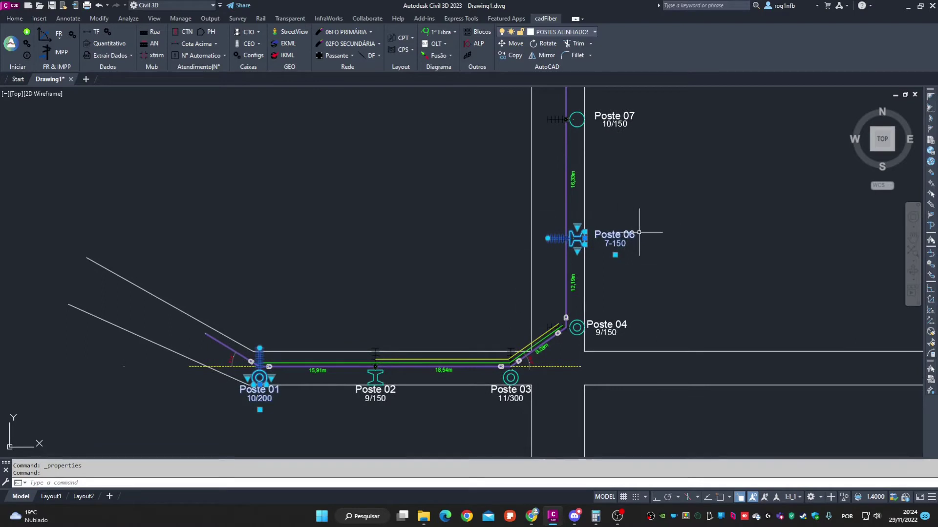
key("Escape")
- Examine the cable deviation angle at Poste 03 and the spans from Poste 01 to Poste 04
scroll(542, 371, "up", 5)
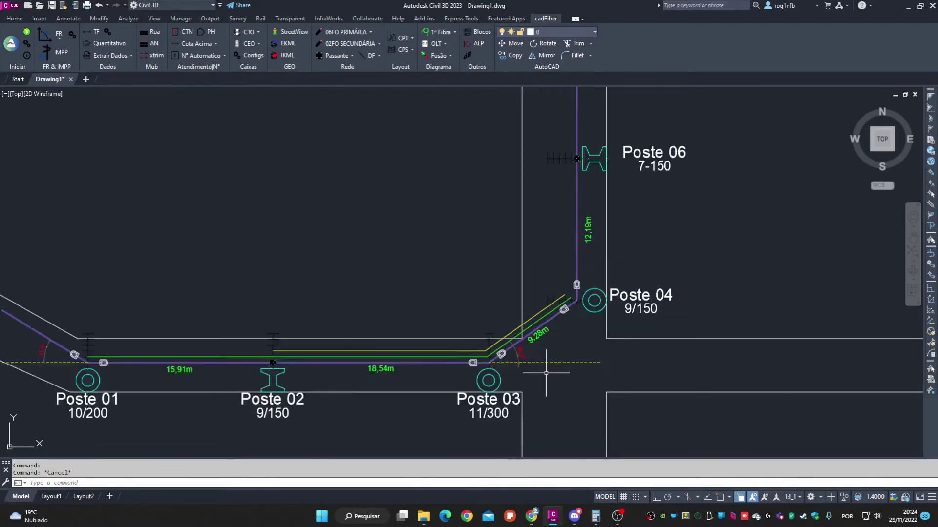
scroll(682, 241, "down", 4)
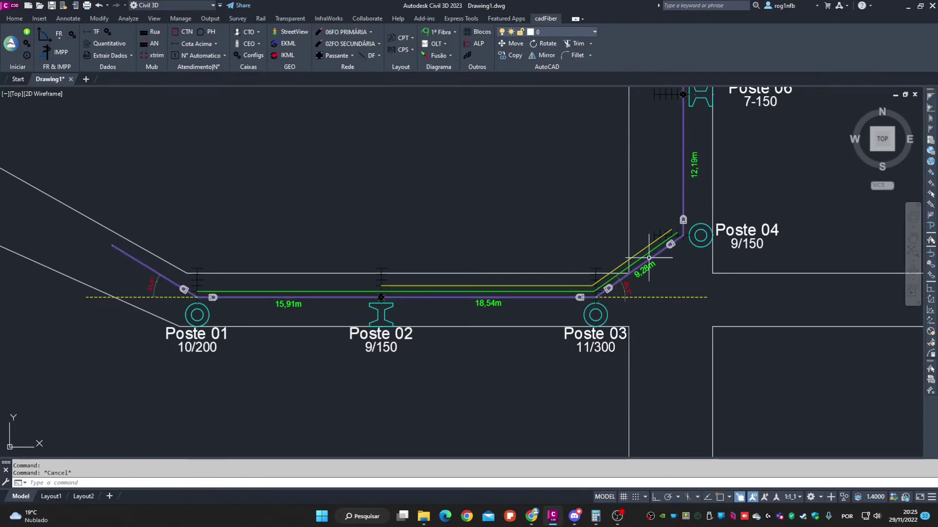
scroll(630, 302, "up", 4)
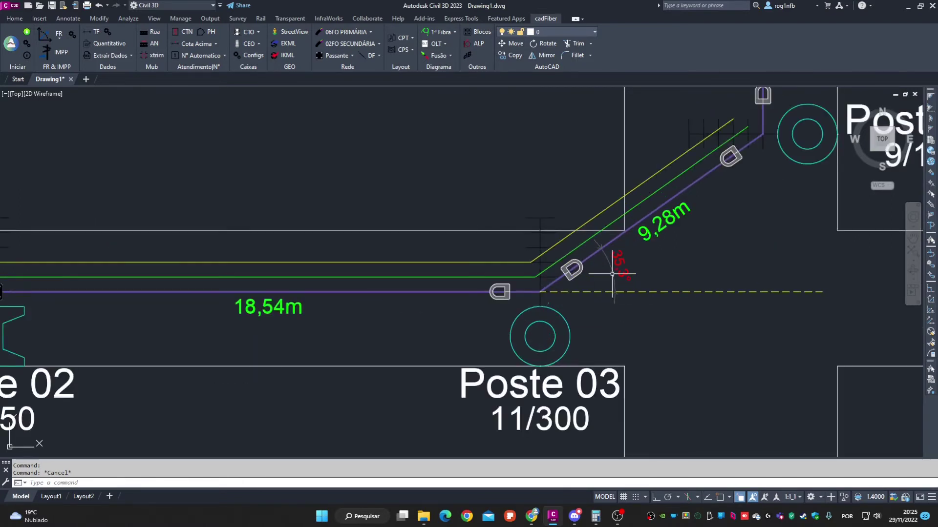
scroll(621, 312, "down", 4)
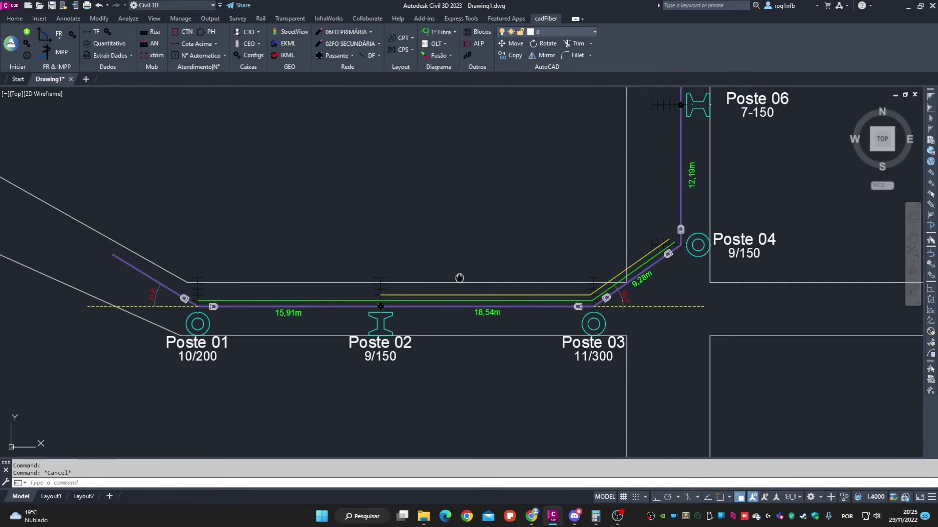
middle_click_drag(459, 278, 581, 272)
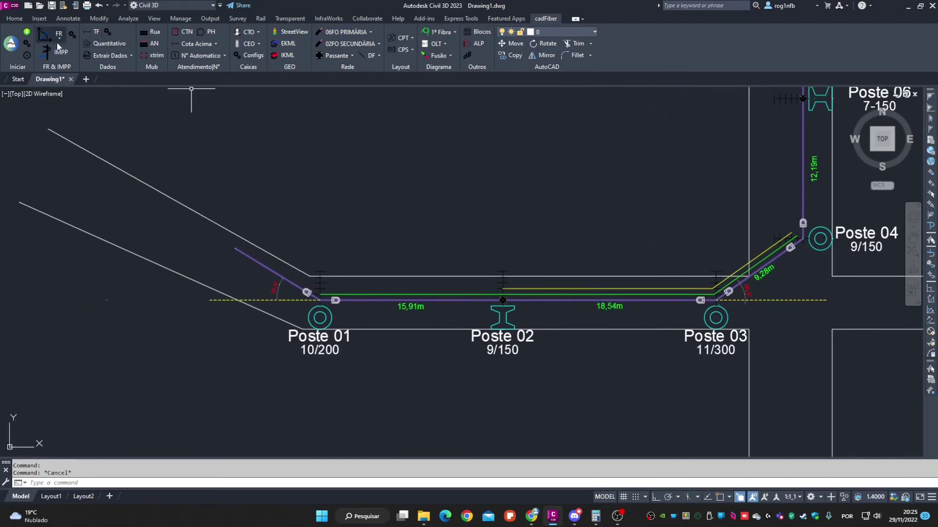
- Reopen the FRA settings, review the block name, default height and height attribute, and try "-" as the delimiter after the height
left_click(72, 36)
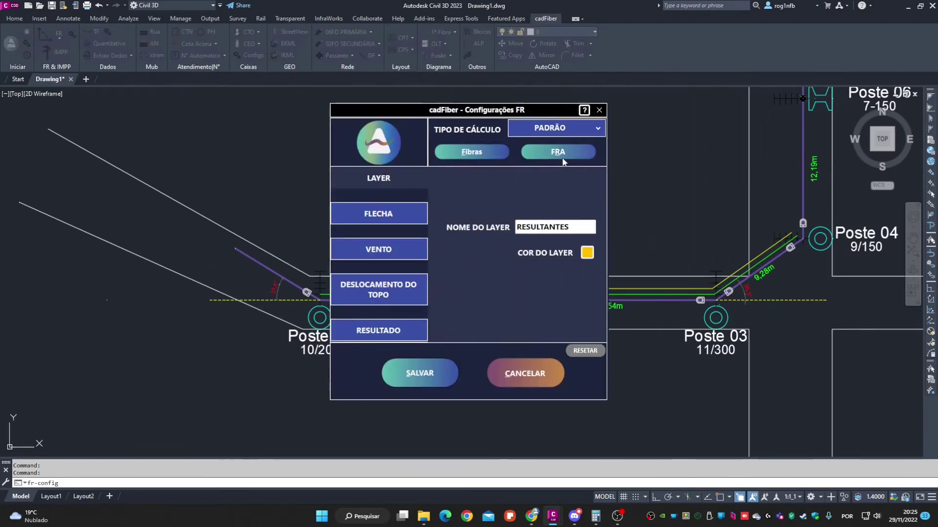
left_click(557, 152)
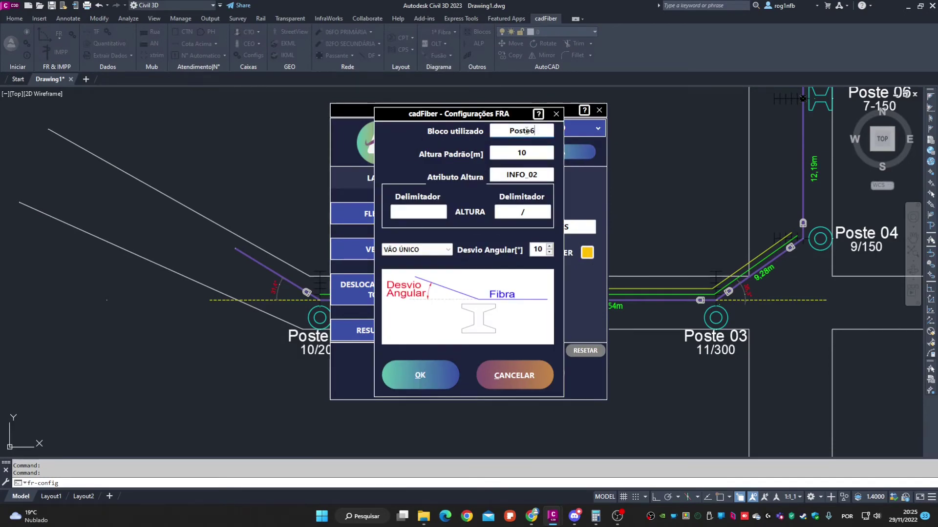
double_click(536, 130)
double_click(507, 153)
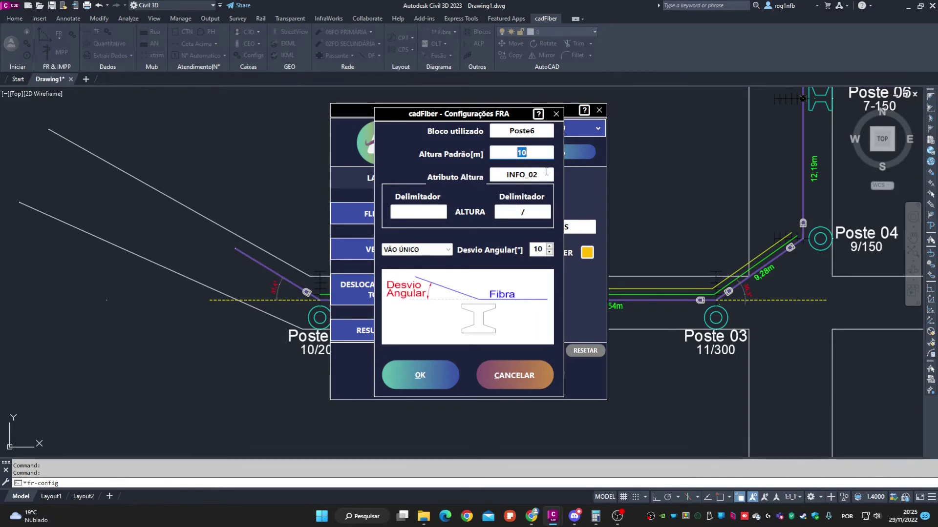
left_click_drag(547, 172, 505, 174)
left_click(414, 211)
left_click_drag(534, 210, 484, 212)
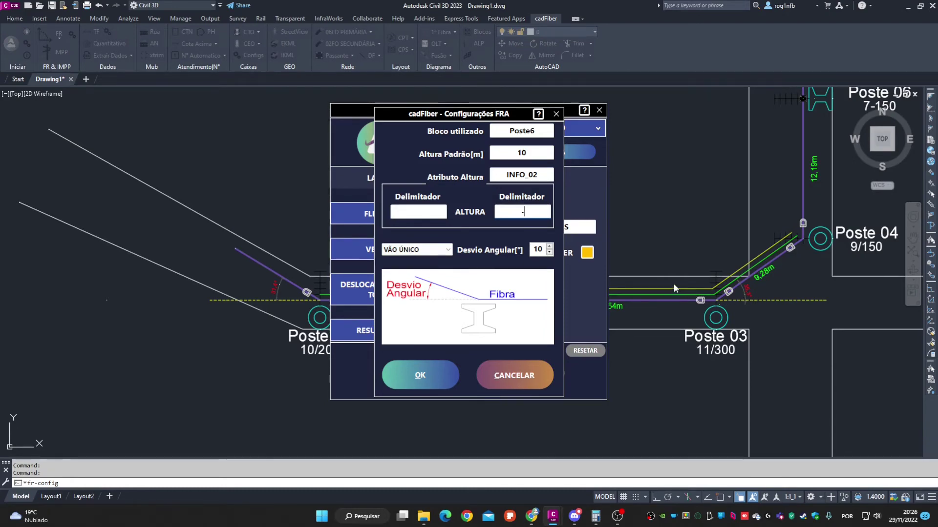
- Review the span type choices with VÃO ÚNICO kept, and cancel both the FRA and FR settings
left_click(438, 251)
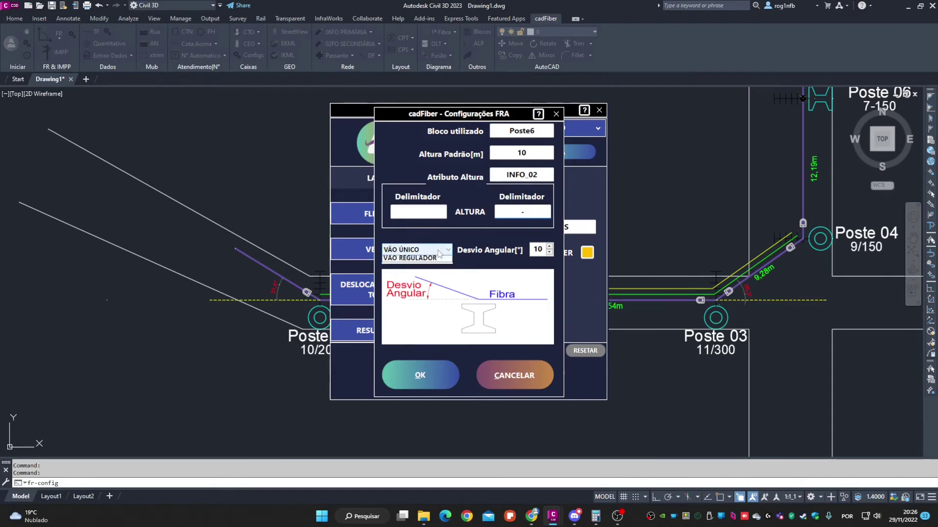
left_click(435, 255)
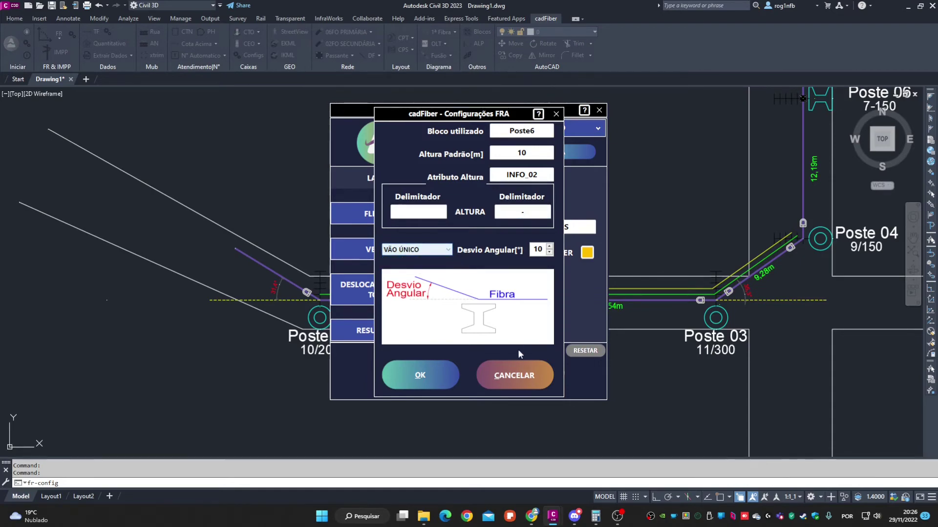
left_click(516, 377)
left_click(518, 377)
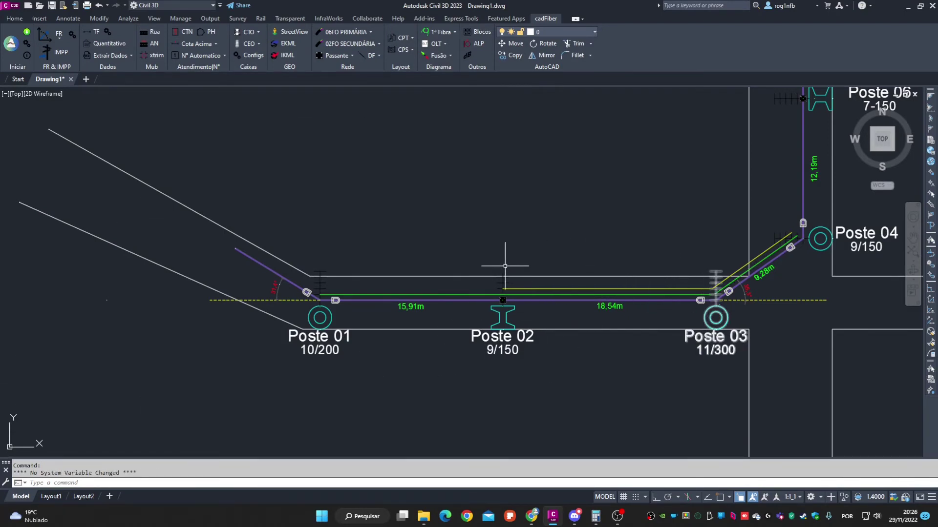
- Highlight the cable anchor symbols beside Poste 03 and Poste 01 and examine the deviation angle at Poste 01
scroll(700, 299, "up", 2)
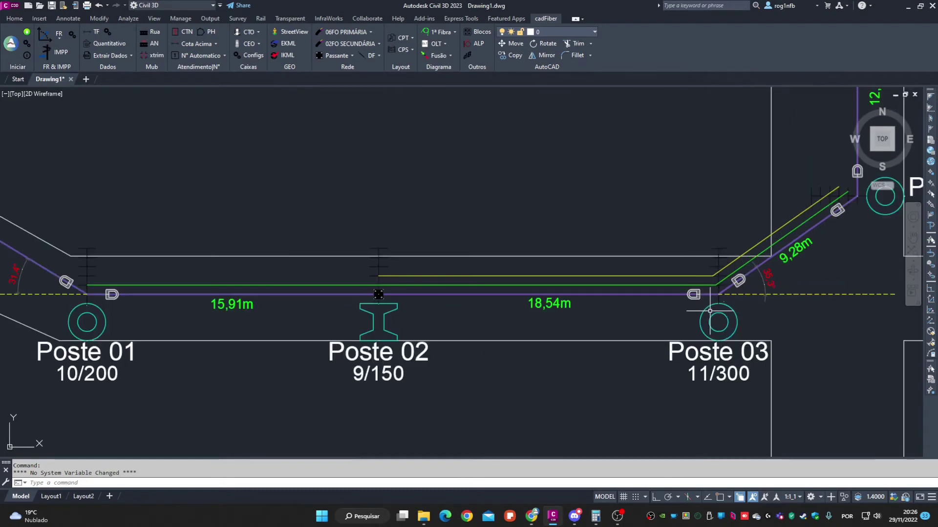
left_click(700, 299)
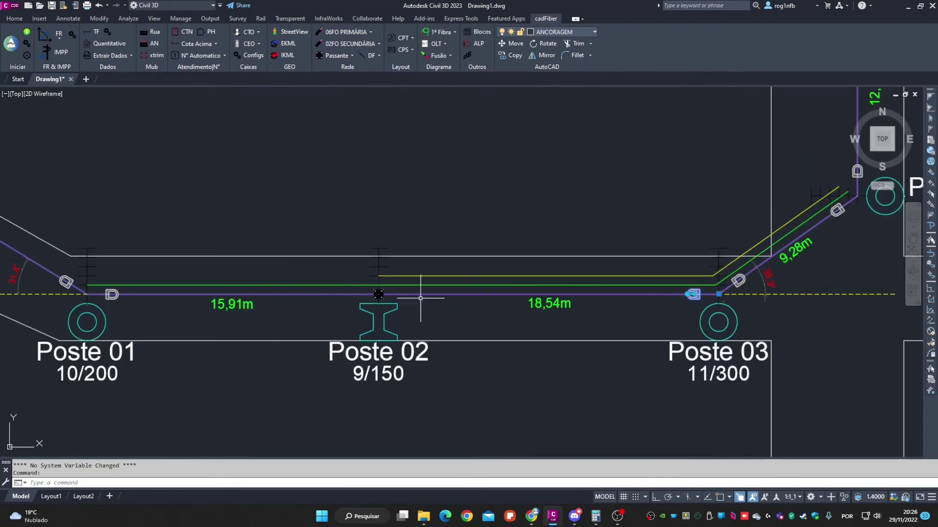
middle_click_drag(145, 338, 278, 327)
key("Escape")
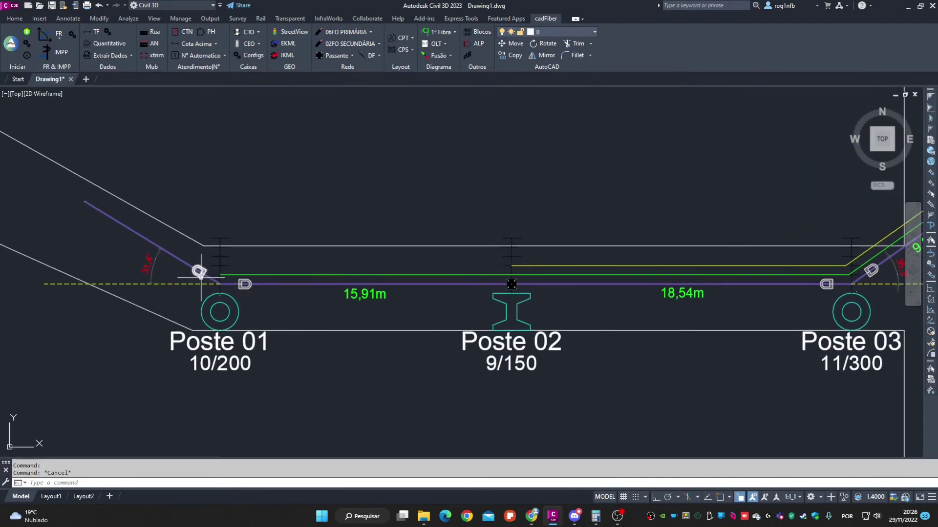
left_click(200, 277)
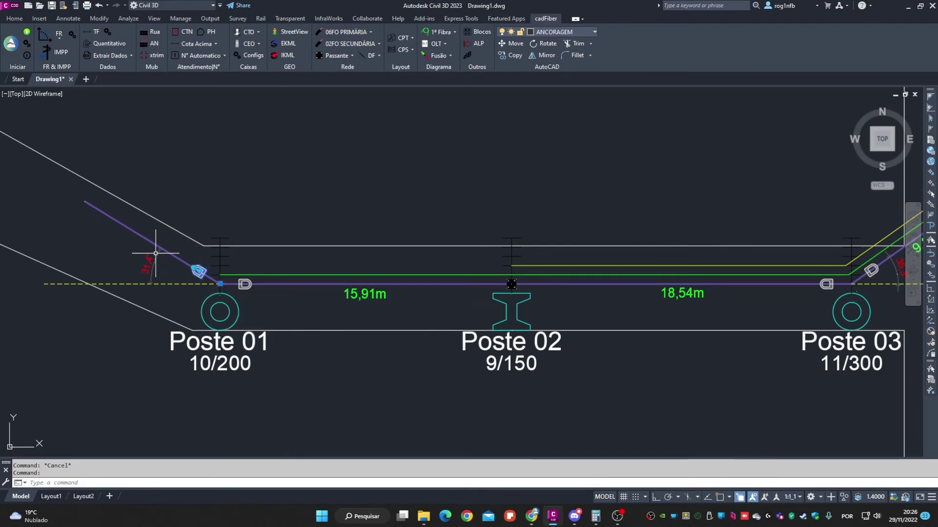
scroll(149, 262, "up", 4)
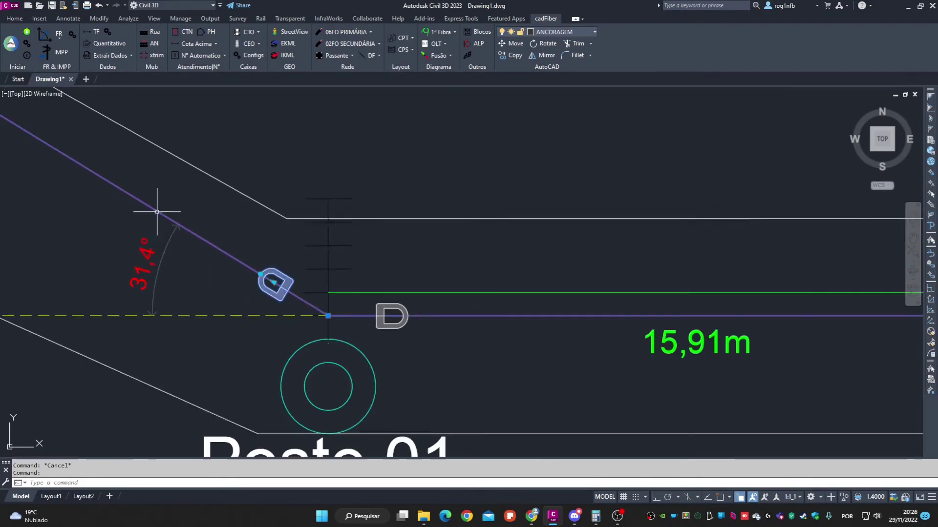
middle_click_drag(127, 262, 251, 265)
scroll(252, 265, "down", 4)
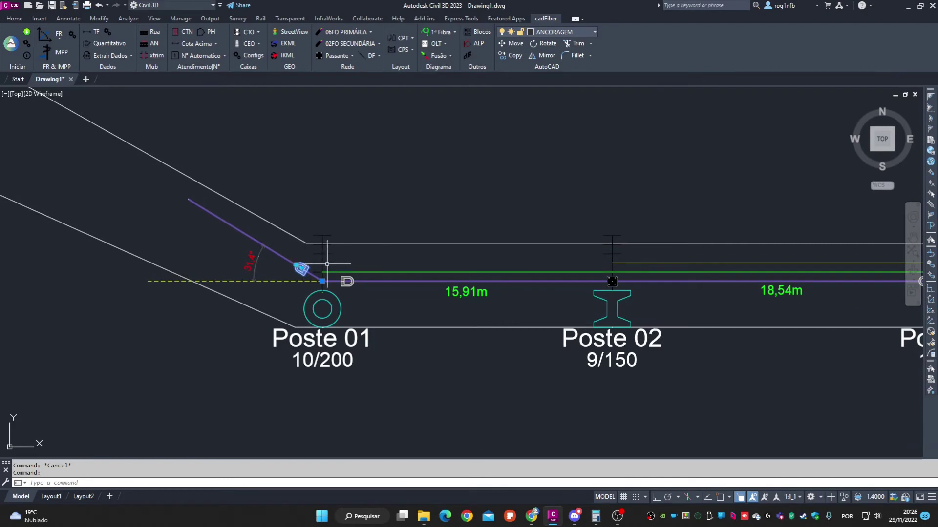
- Select the fibre cable, follow it past the anchors at Poste 03 and Poste 04, and clear the selection
left_click(299, 264)
scroll(300, 263, "down", 2)
middle_click_drag(609, 297, 380, 330)
scroll(455, 312, "up", 6)
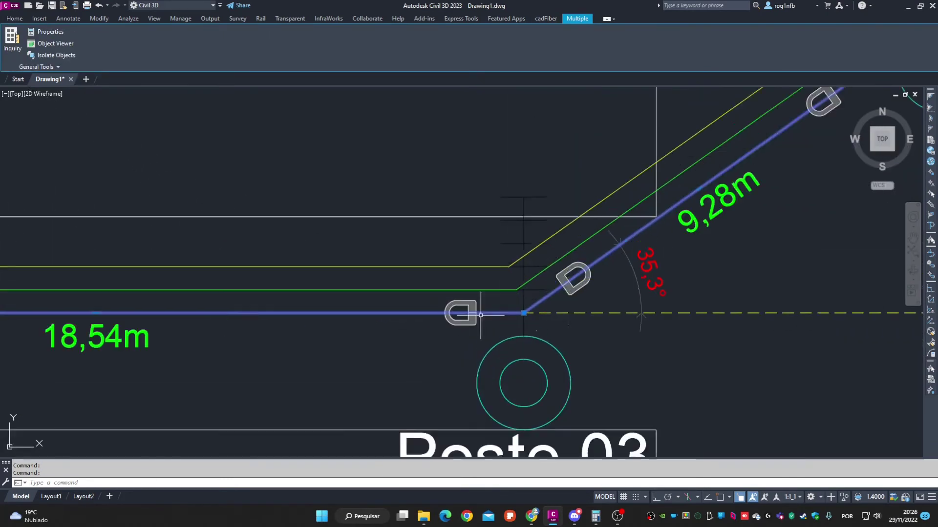
scroll(635, 263, "down", 2)
middle_click_drag(656, 258, 472, 415)
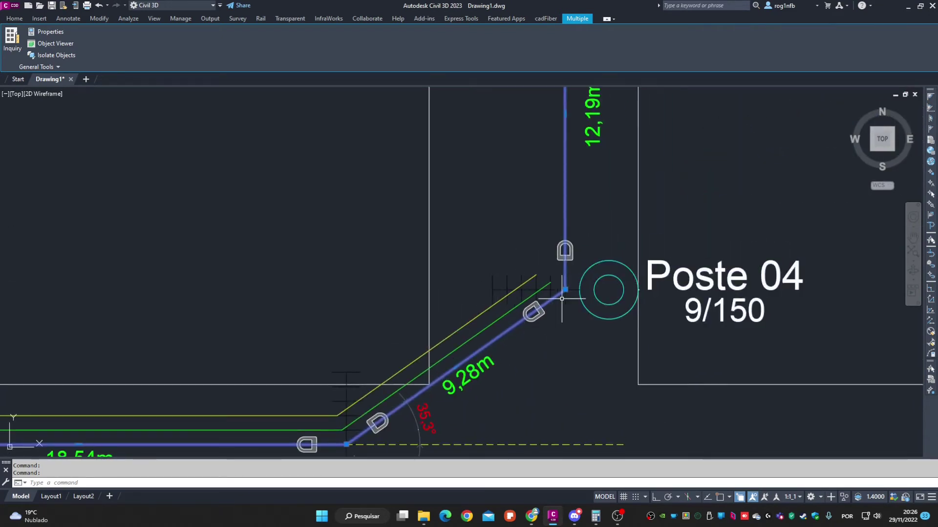
key("Escape")
- Highlight the deviation angle at Poste 03, and examine the straight run up to Poste 09 and the spans back to Poste 01
middle_click_drag(427, 422, 420, 359)
left_click(438, 407)
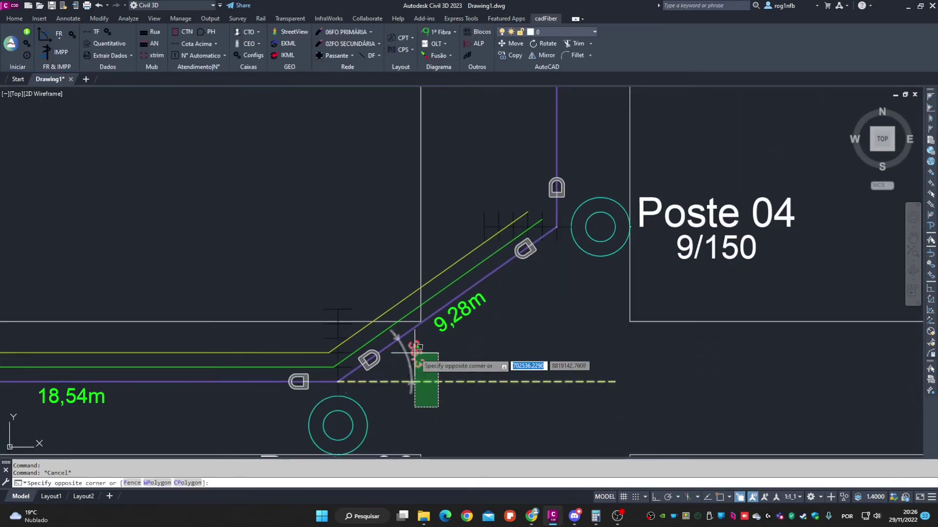
left_click(413, 354)
scroll(553, 321, "down", 6)
key("Escape")
middle_click_drag(543, 207, 523, 385)
middle_click_drag(513, 163, 497, 342)
scroll(518, 315, "up", 2)
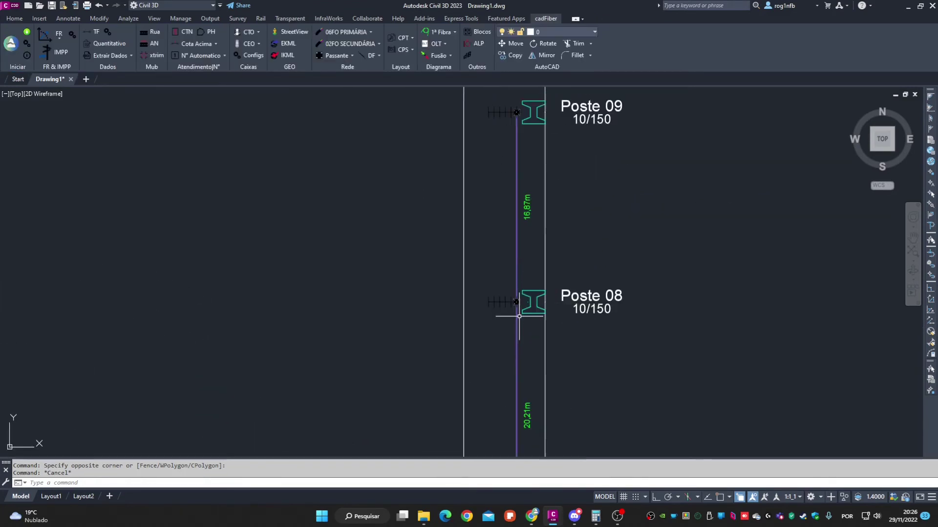
scroll(514, 287, "down", 8)
scroll(458, 368, "up", 5)
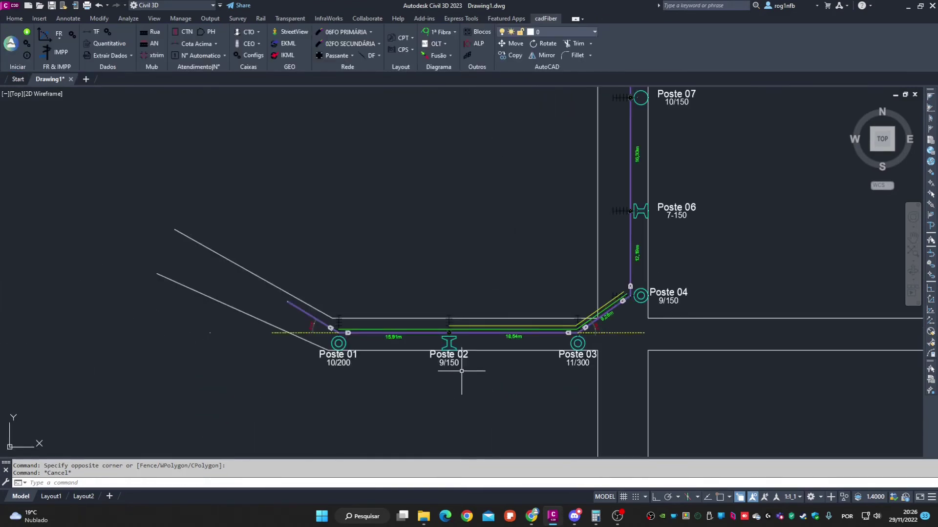
scroll(477, 378, "up", 2)
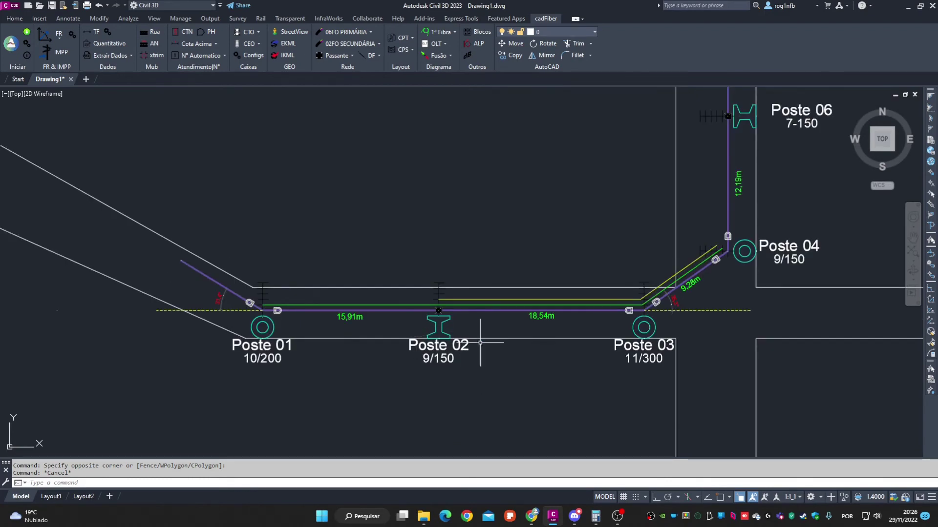
scroll(666, 338, "up", 2)
- Highlight Poste 03 to examine its anchors and adjoining spans, and clear the selection
left_click(635, 332)
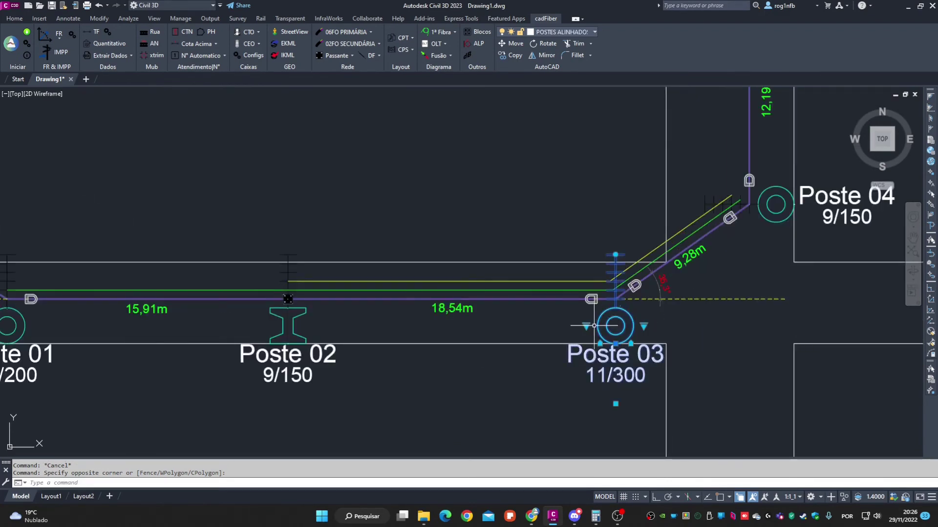
scroll(648, 317, "down", 2)
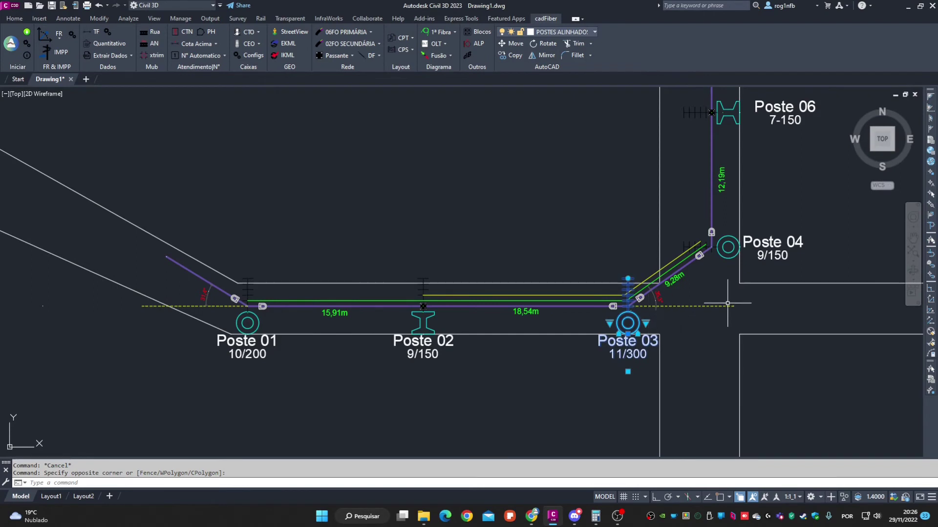
scroll(651, 320, "up", 2)
key("Escape")
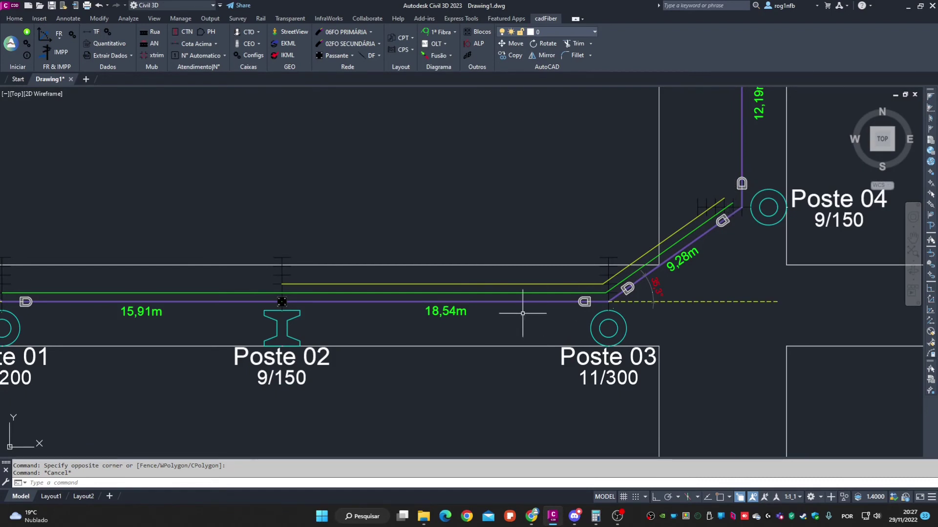
middle_click_drag(519, 314, 617, 308)
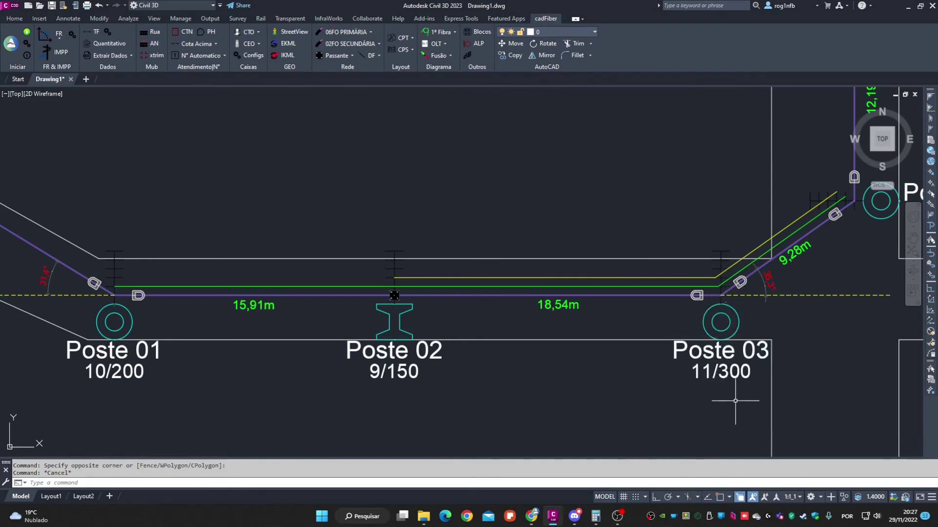
- Highlight the run from Poste 01 to Poste 03 to examine it as one stretch, and clear the selection window
left_click(746, 413)
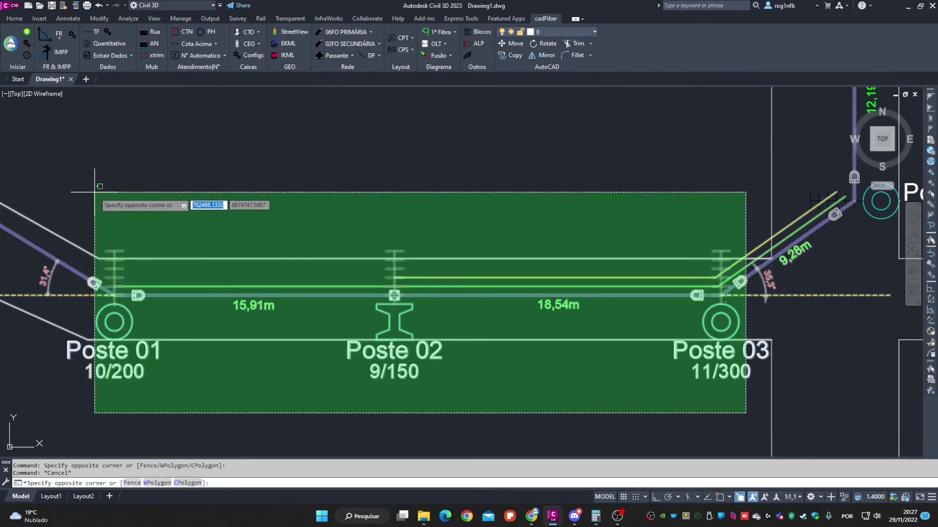
key("Escape")
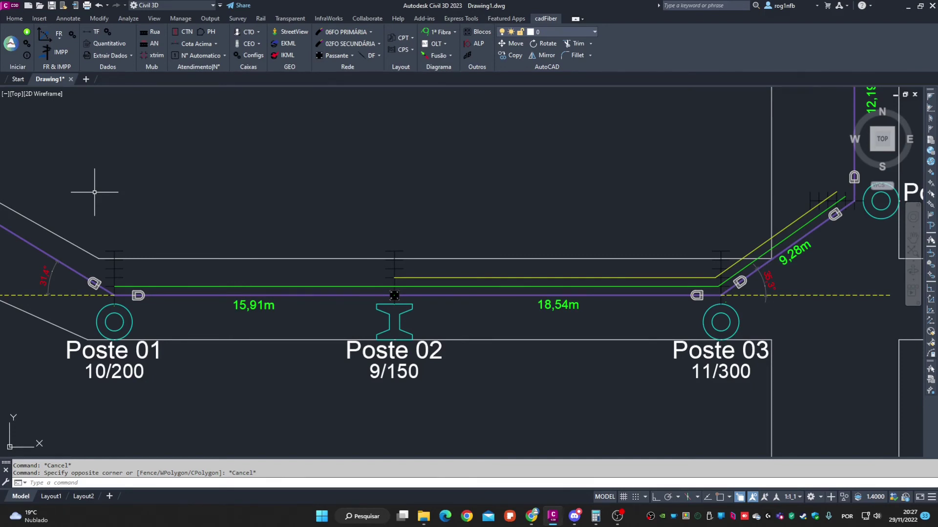
scroll(489, 254, "down", 2)
scroll(518, 268, "up", 3)
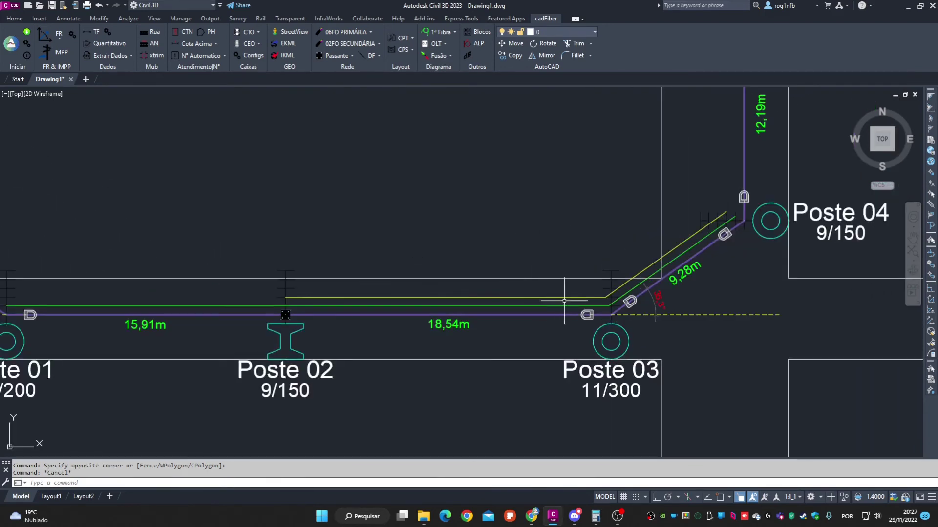
- Select the yellow cable line running from Poste 02 past Poste 03, examine its course at each pole, and clear the selection
left_click(616, 300)
left_click(544, 293)
scroll(611, 303, "up", 2)
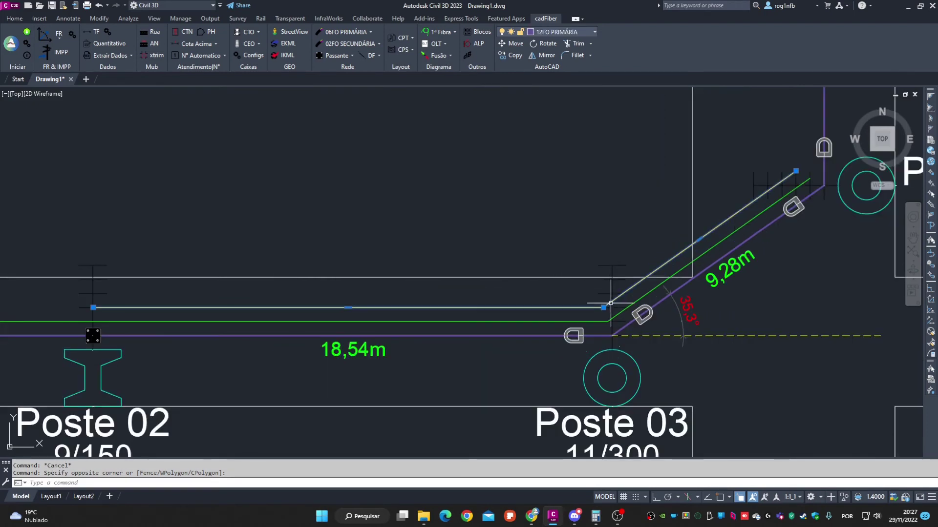
scroll(728, 200, "down", 2)
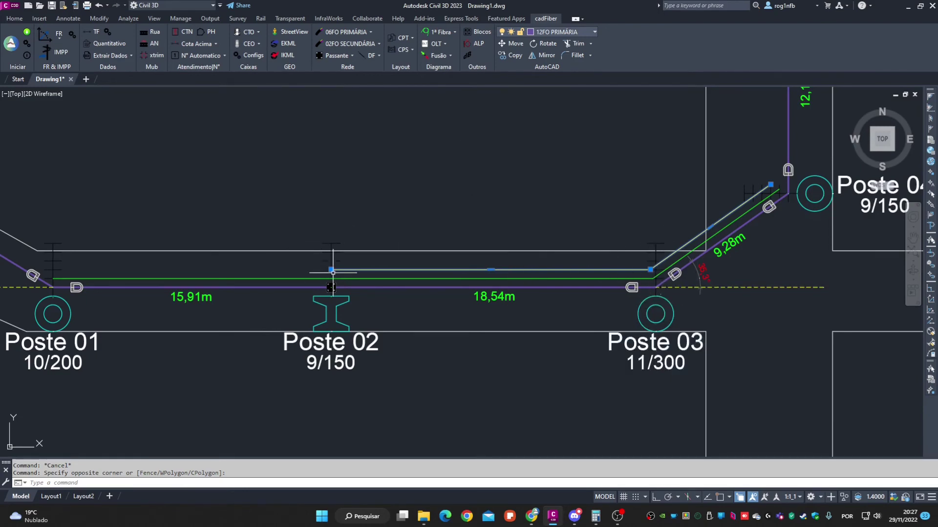
scroll(332, 272, "up", 2)
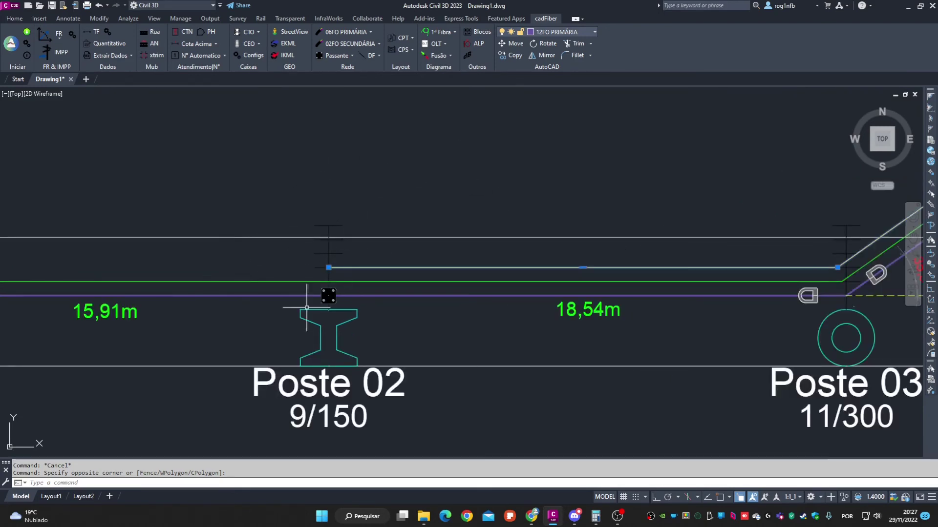
scroll(321, 268, "down", 4)
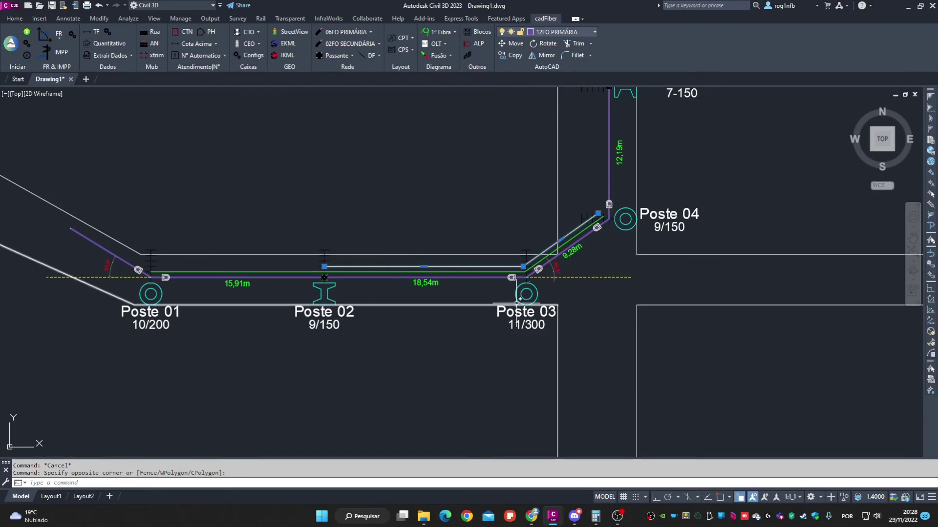
key("Escape")
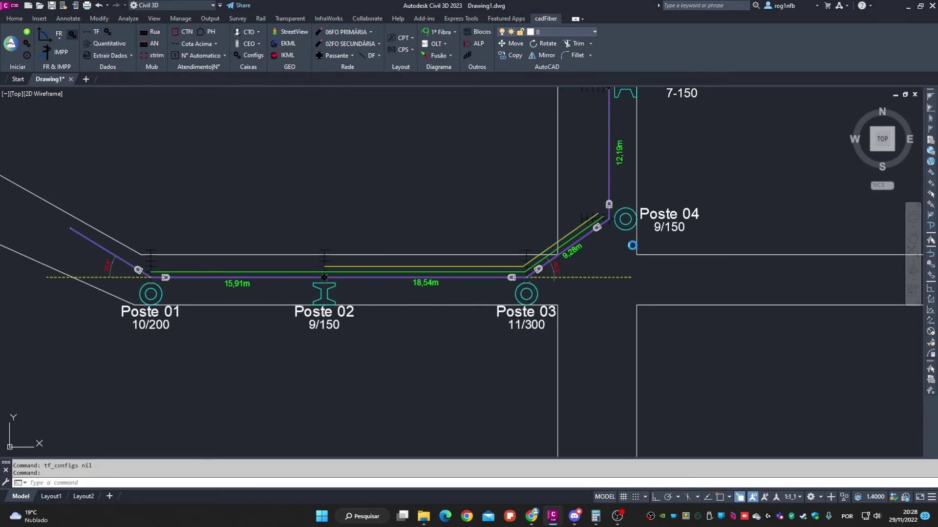
- Set the span type to VÃO REGULADOR in the FRA settings and confirm
left_click(537, 152)
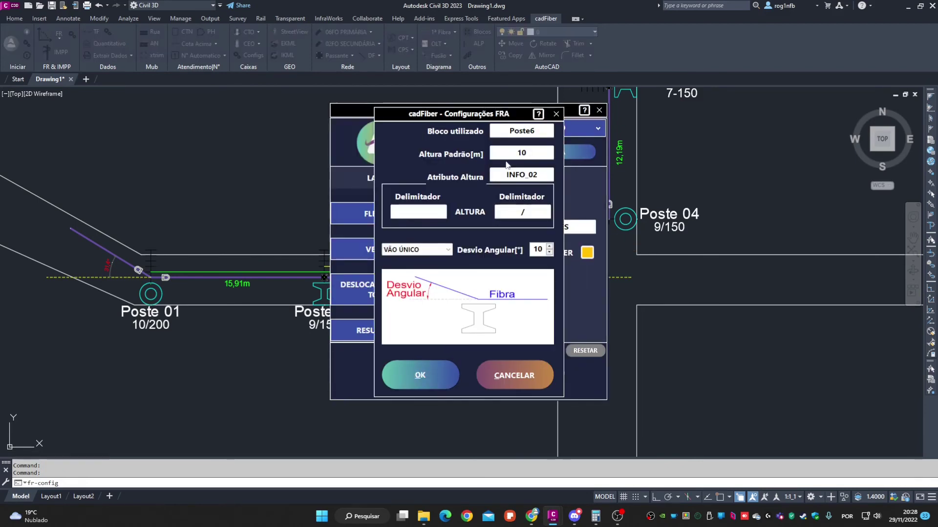
left_click(416, 250)
left_click(414, 272)
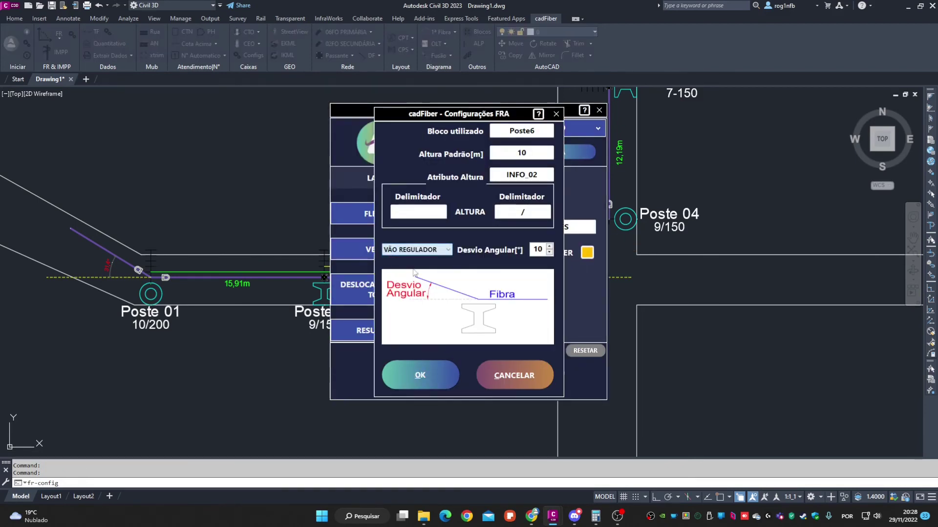
left_click(433, 367)
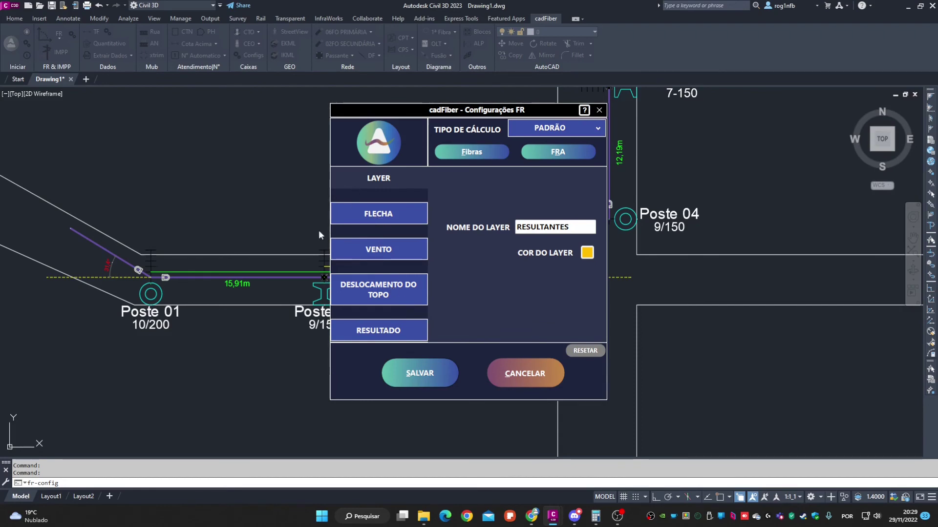
- Switch the calculation type to ENERGISA-CE to view its options, and return it to PADRÃO
left_click(574, 129)
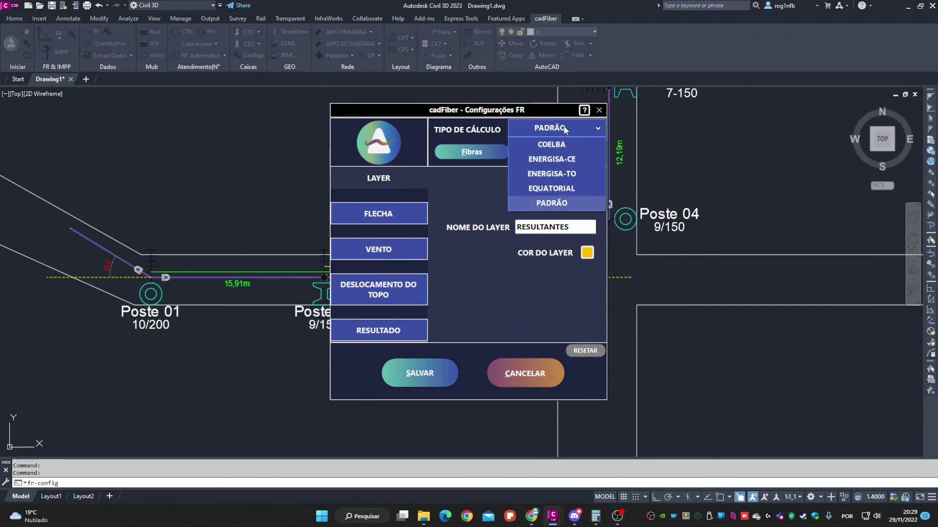
left_click(580, 157)
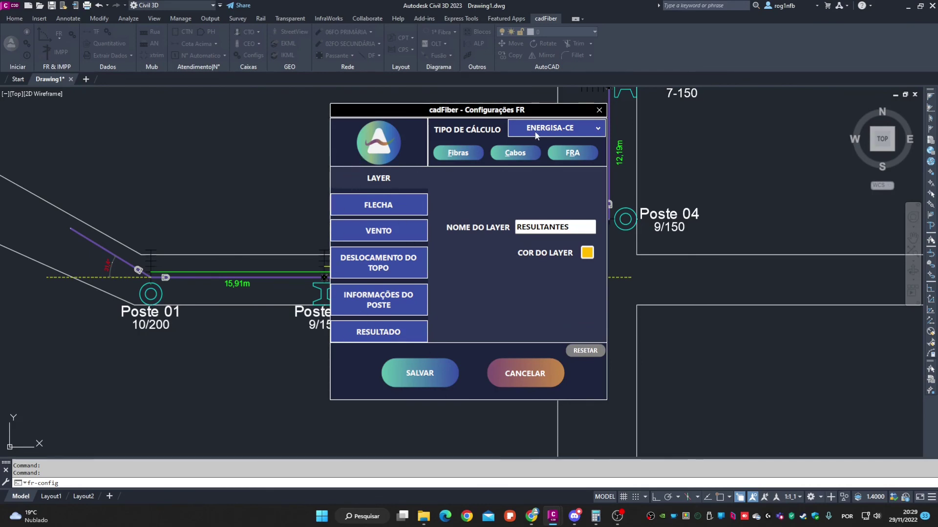
left_click(552, 128)
left_click(549, 203)
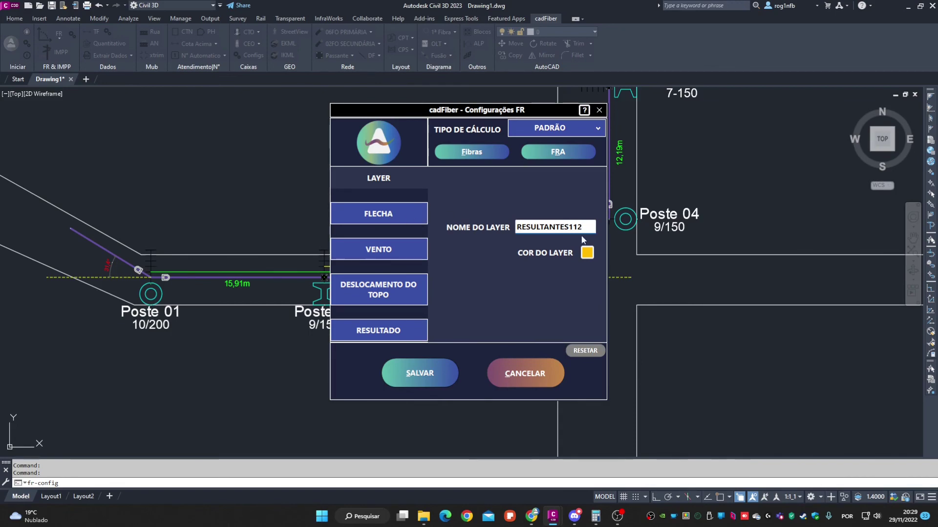
- Name the results layer RESULTANTES112 with colour index 240, and reset the FR settings to their defaults
left_click(587, 252)
left_click(720, 243)
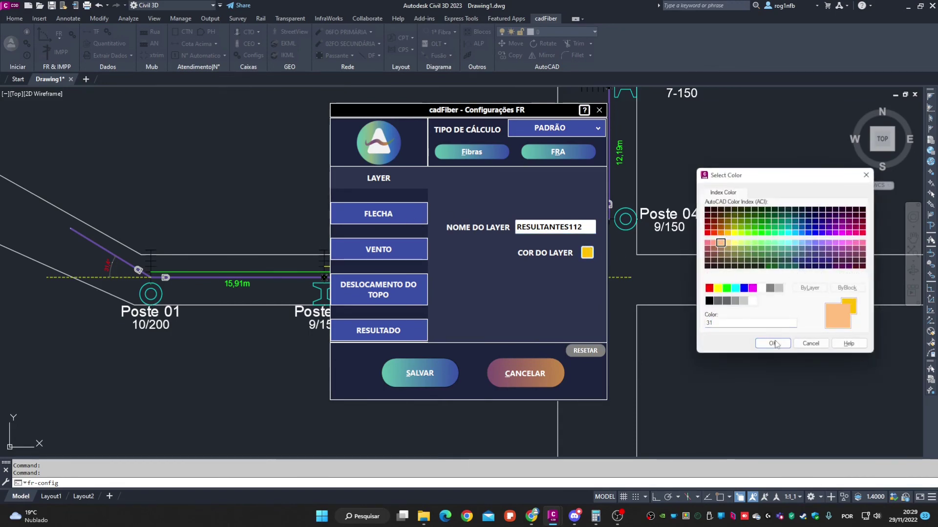
left_click(862, 233)
left_click(773, 343)
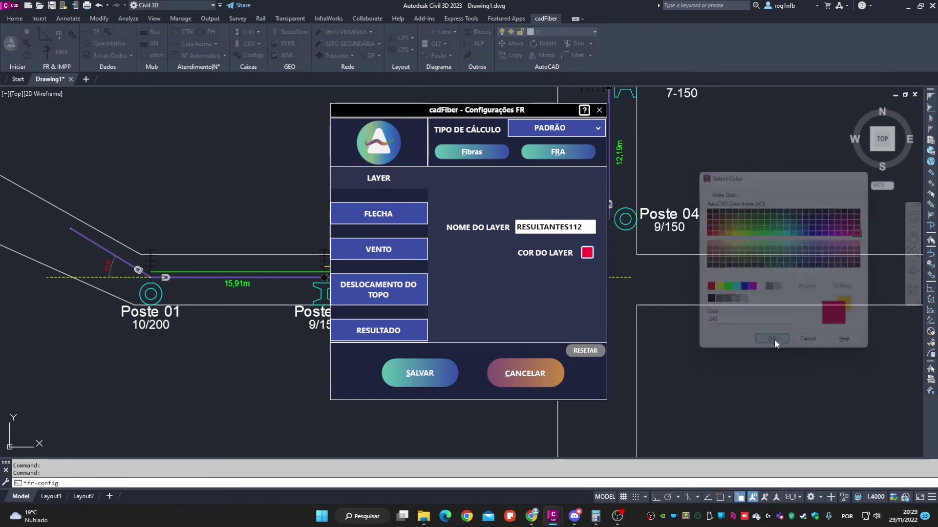
left_click(586, 351)
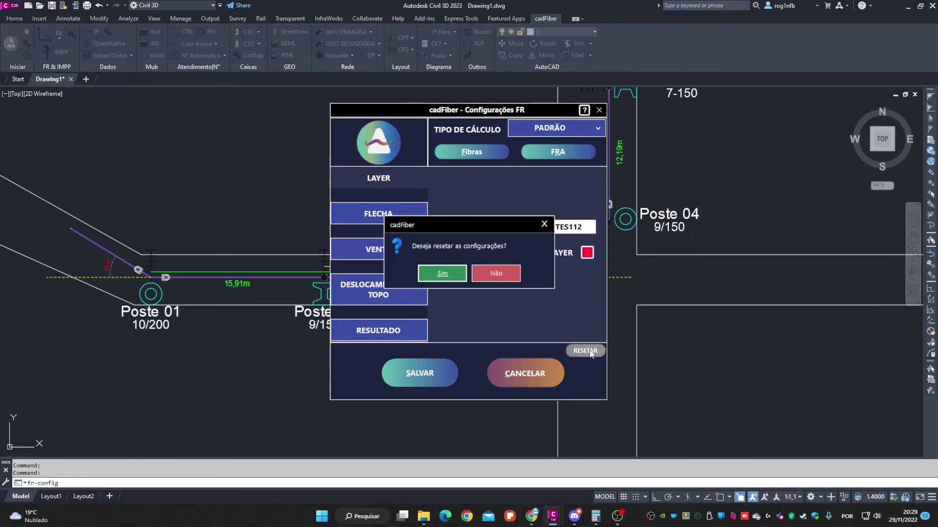
left_click(433, 272)
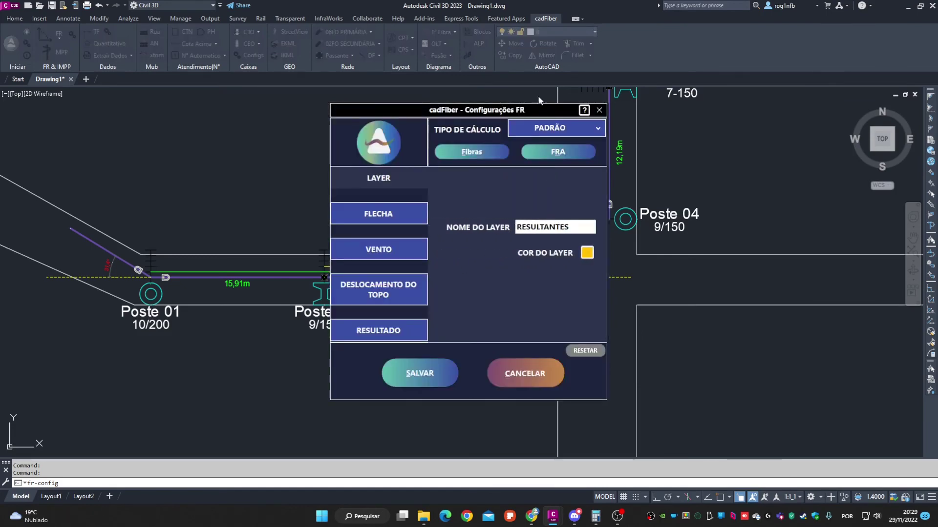